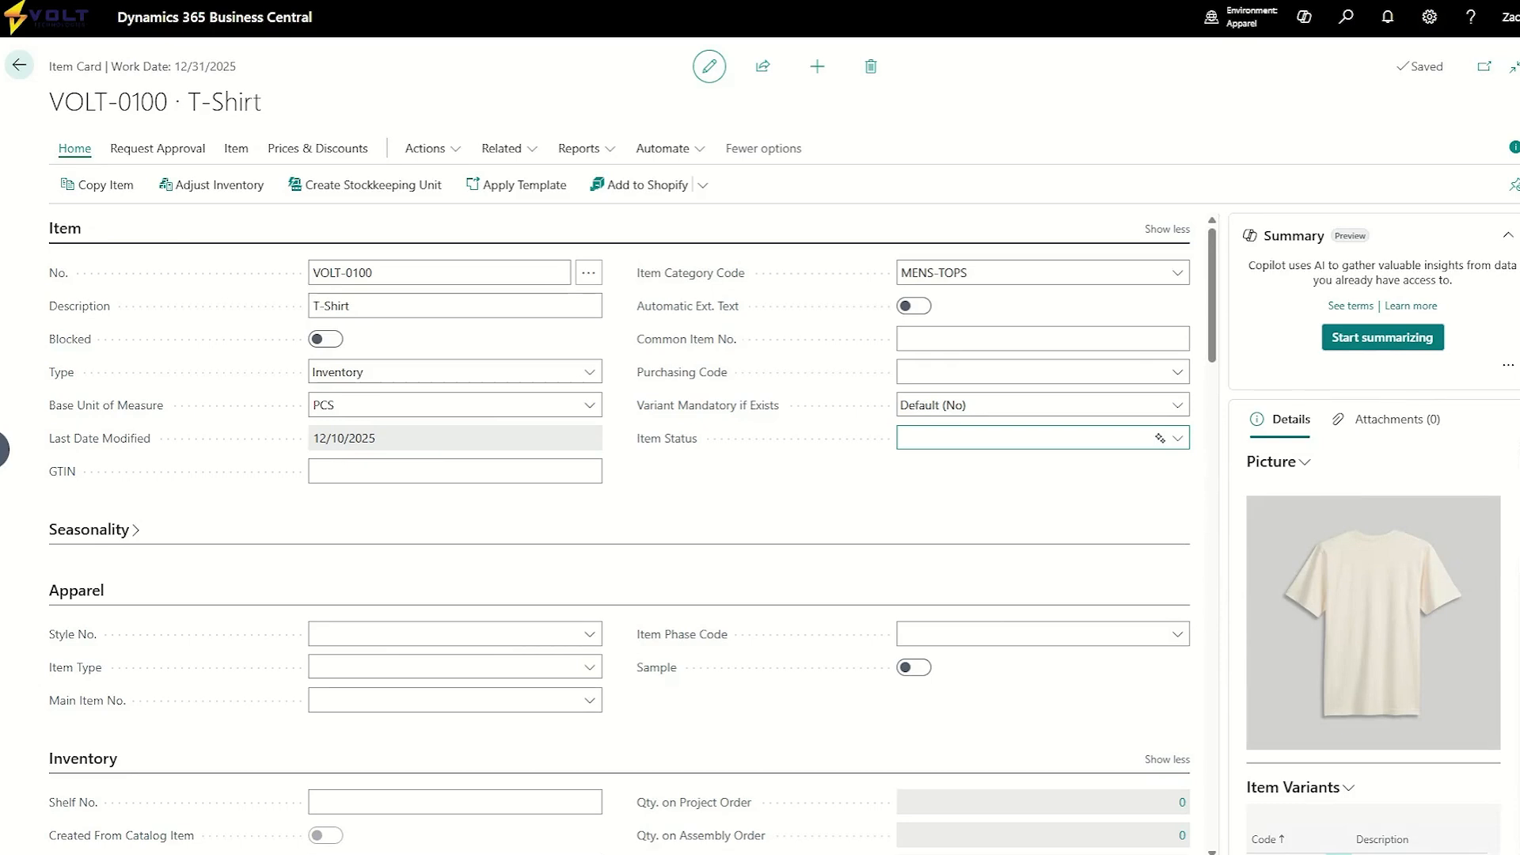
Open the item variant dimensions template for the T-Shirt item.
{"action": "left_click", "coordinate": [636, 498]}
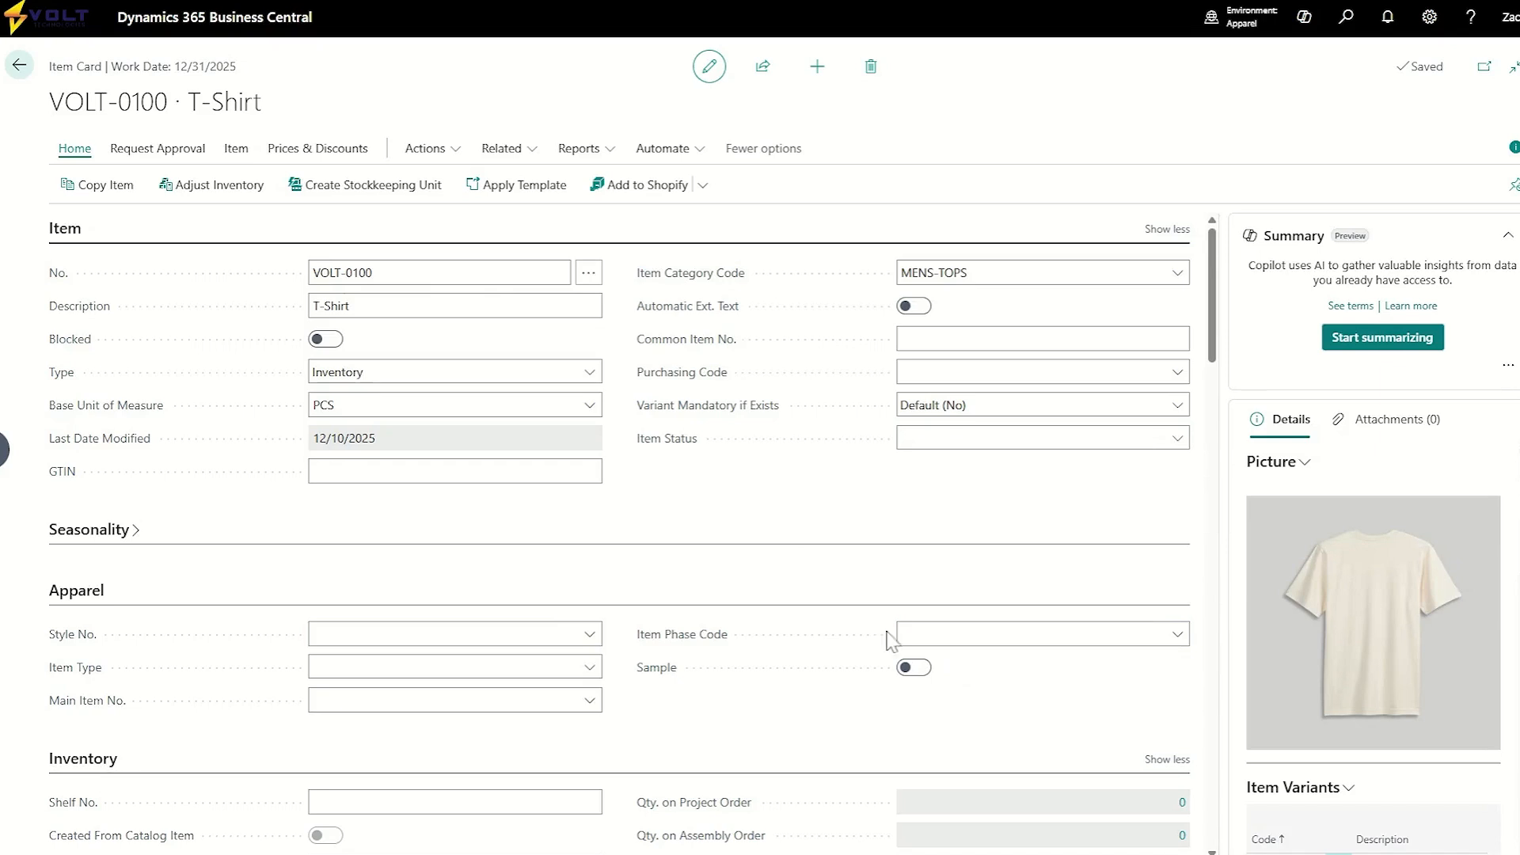
{"action": "left_click", "coordinate": [522, 160]}
{"action": "mouse_move", "coordinate": [533, 225]}
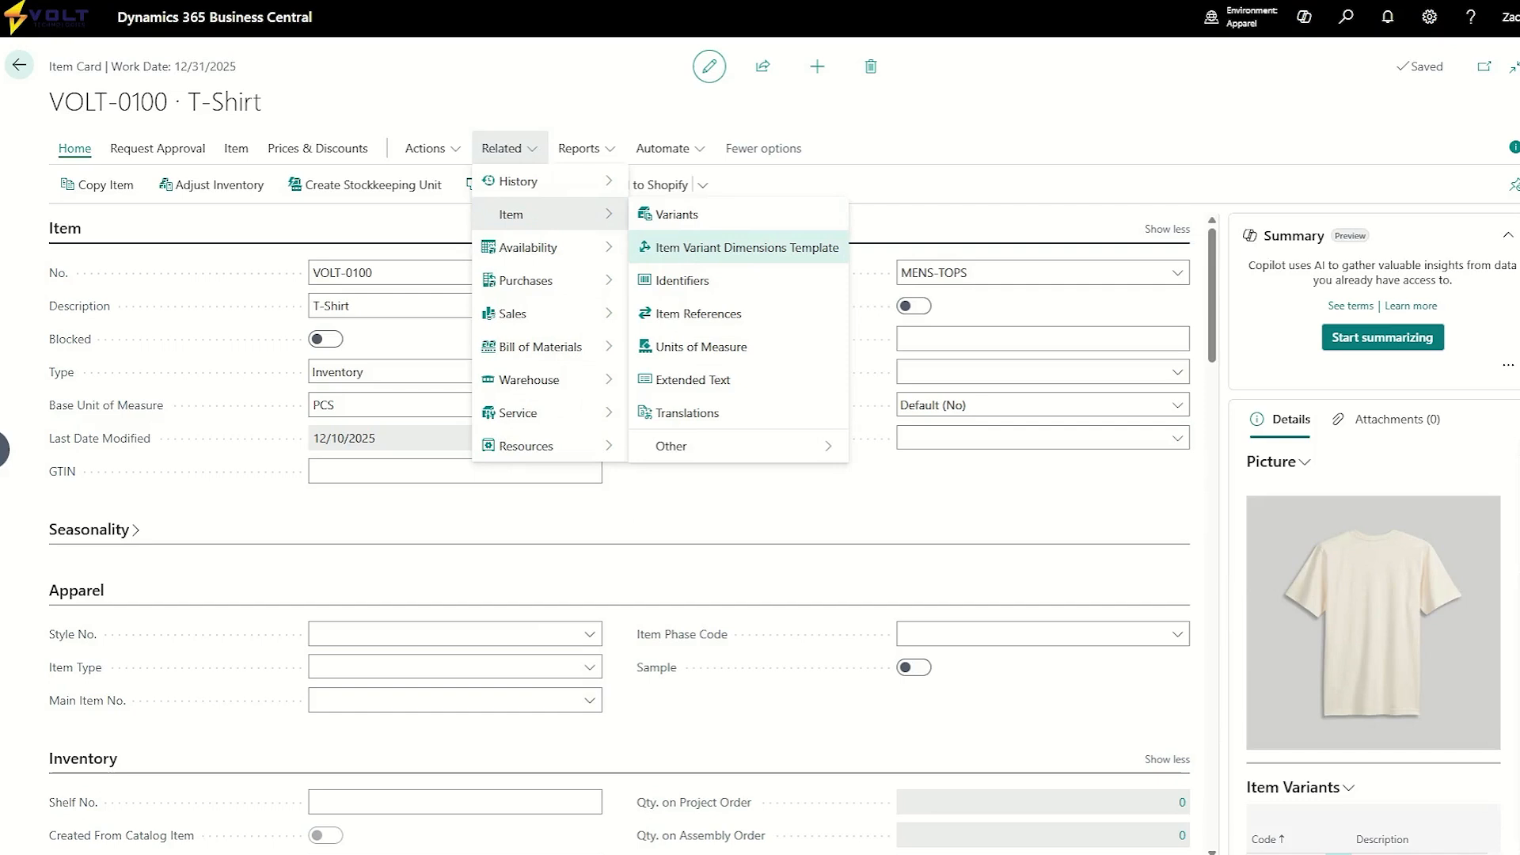
{"action": "left_click", "coordinate": [772, 255]}
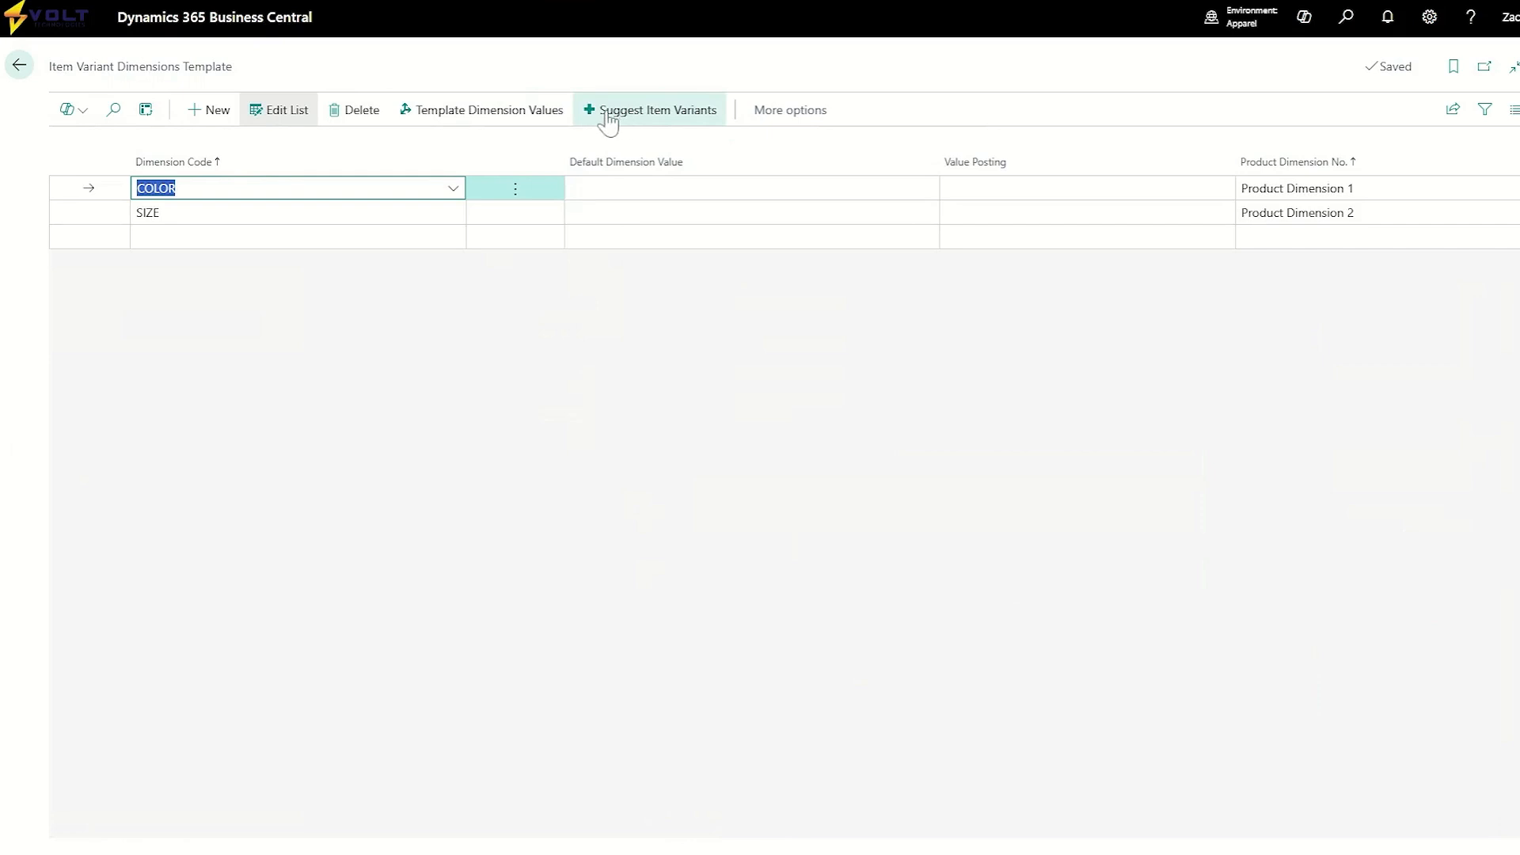
Allow the colors TAN and GRANITE in the COLOR dimension values, sorting by allowed use in descending order, and return to the template.
{"action": "left_click", "coordinate": [540, 124]}
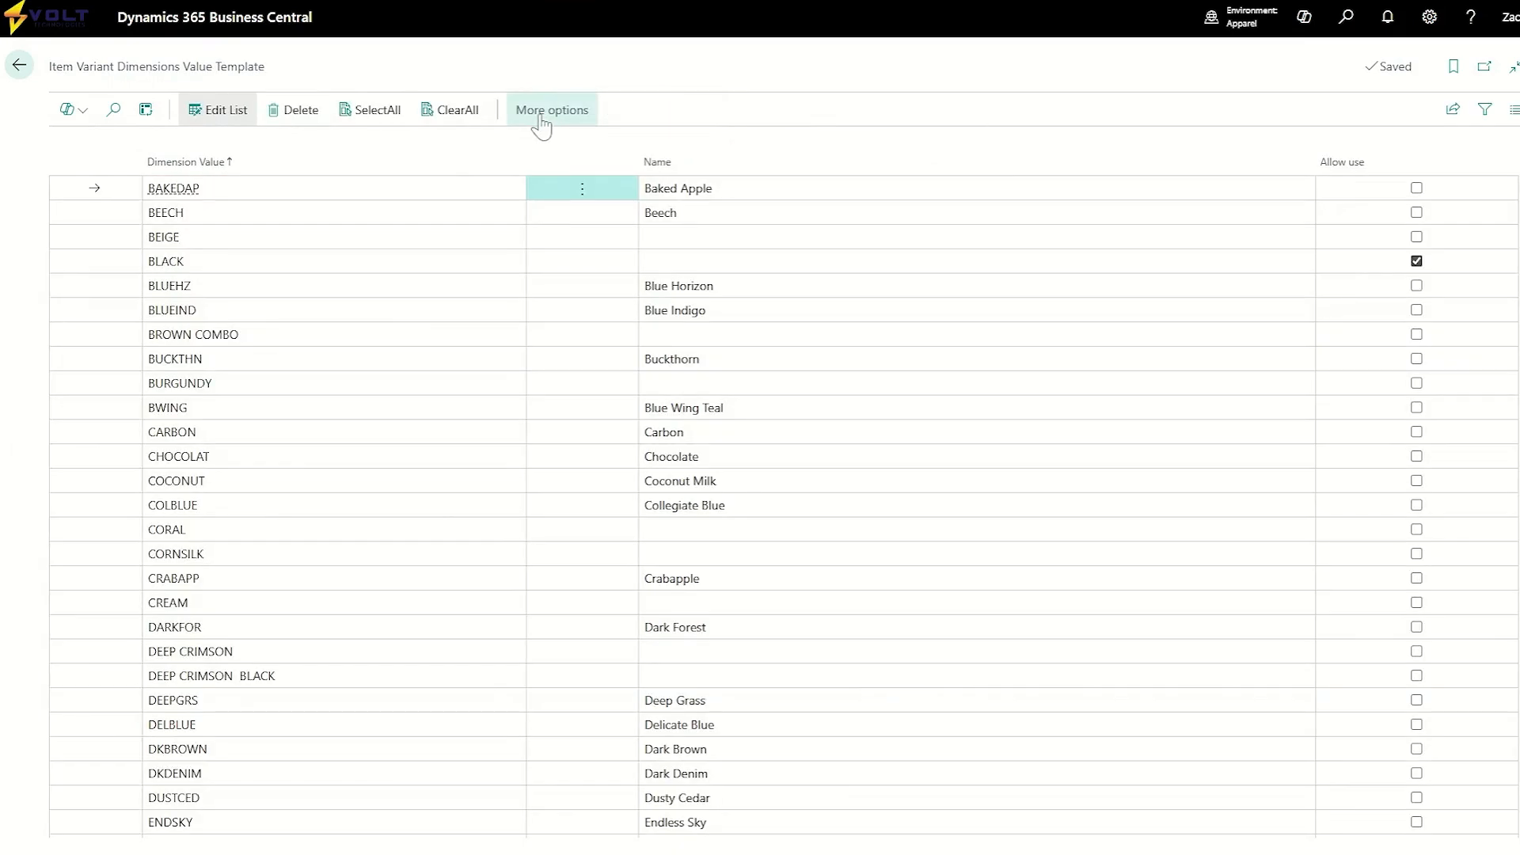
{"action": "left_click", "coordinate": [1343, 162]}
{"action": "left_click", "coordinate": [1349, 166]}
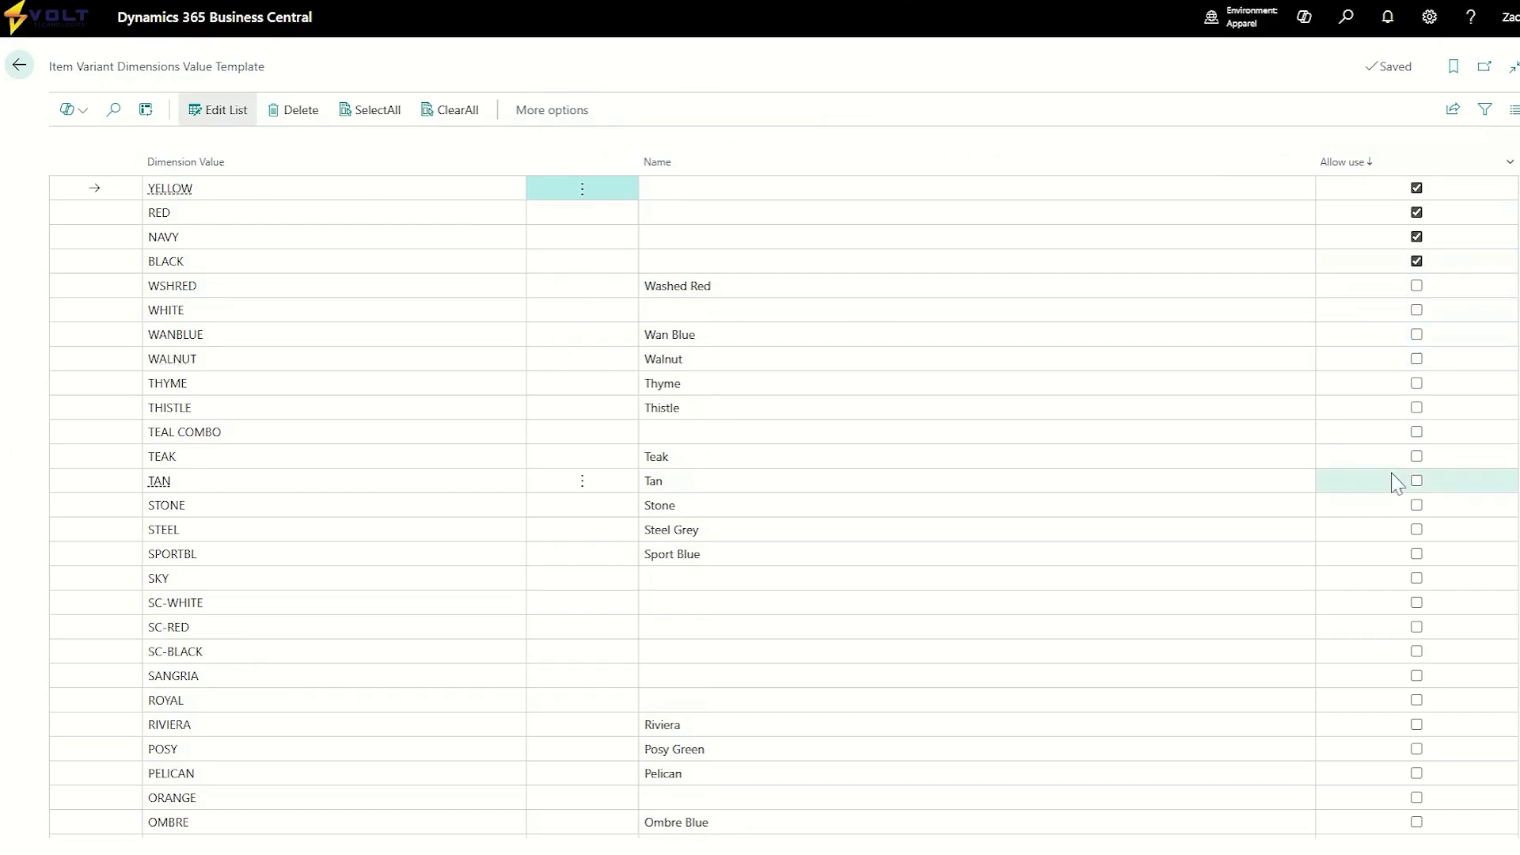
{"action": "left_click", "coordinate": [1418, 482]}
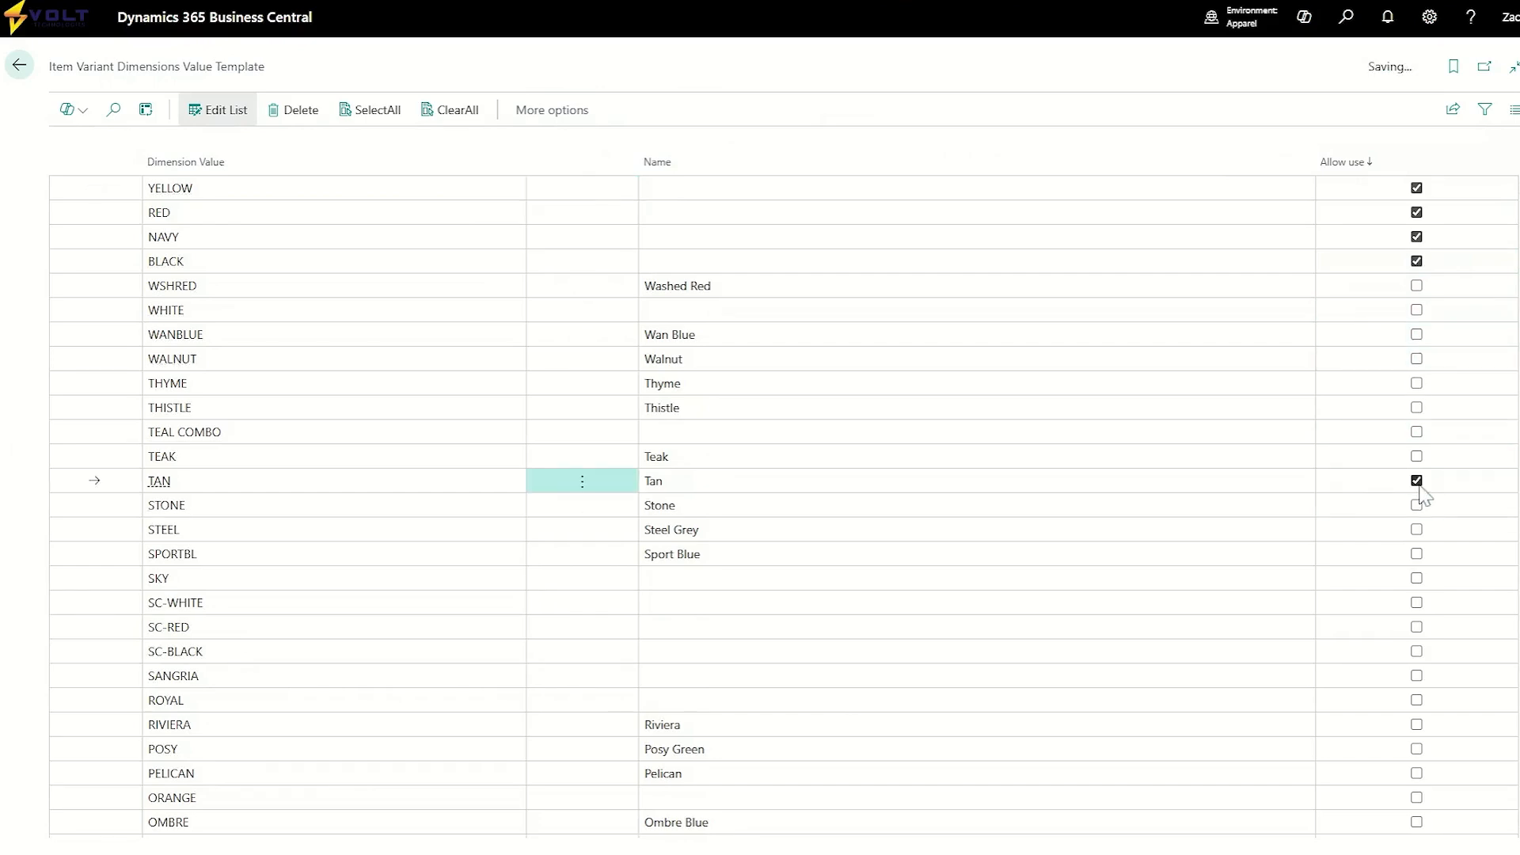
{"action": "scroll", "coordinate": [1408, 689], "scroll_direction": "down", "scroll_amount": 1}
{"action": "scroll", "coordinate": [1410, 697], "scroll_direction": "down", "scroll_amount": 5}
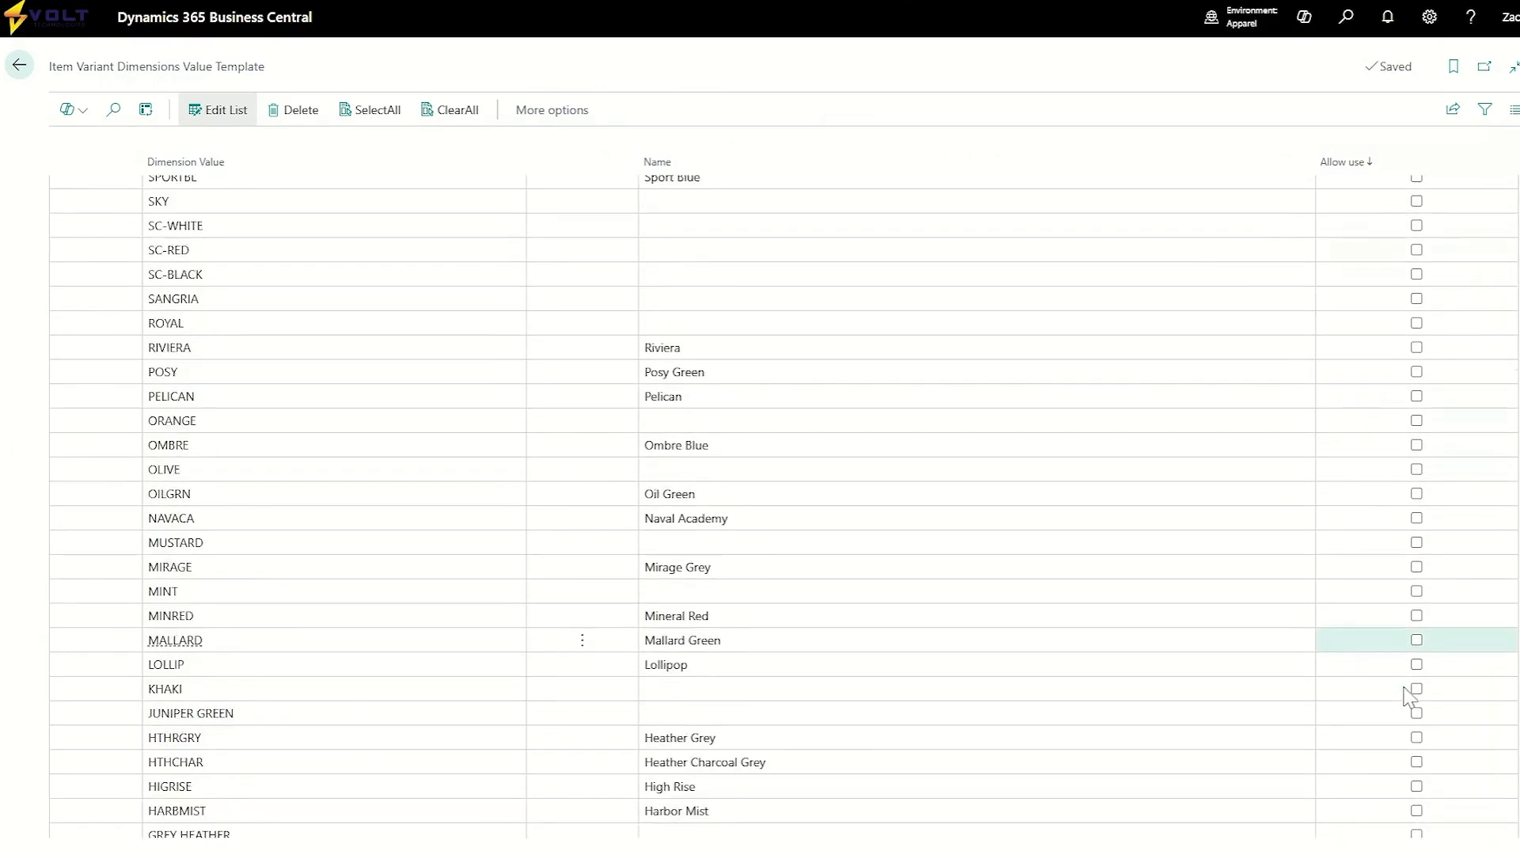
{"action": "scroll", "coordinate": [1426, 633], "scroll_direction": "down", "scroll_amount": 2}
{"action": "left_click", "coordinate": [1416, 594]}
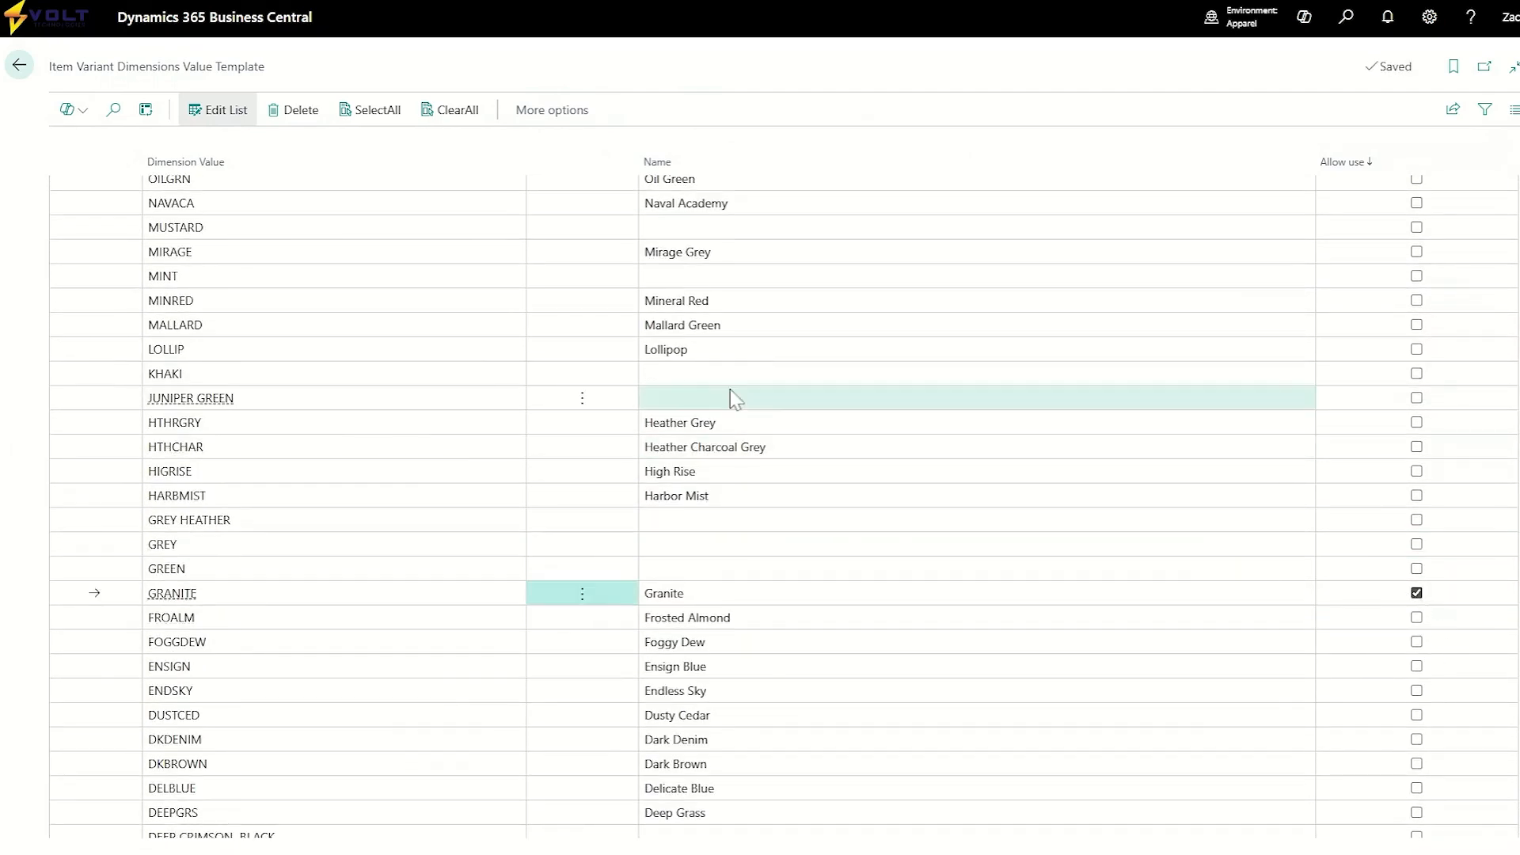
{"action": "scroll", "coordinate": [733, 398], "scroll_direction": "up", "scroll_amount": 8}
{"action": "left_click", "coordinate": [19, 65]}
Allow size XXL in the SIZE dimension values, sorting by allowed use in descending order, and return to the template.
{"action": "left_click", "coordinate": [248, 217]}
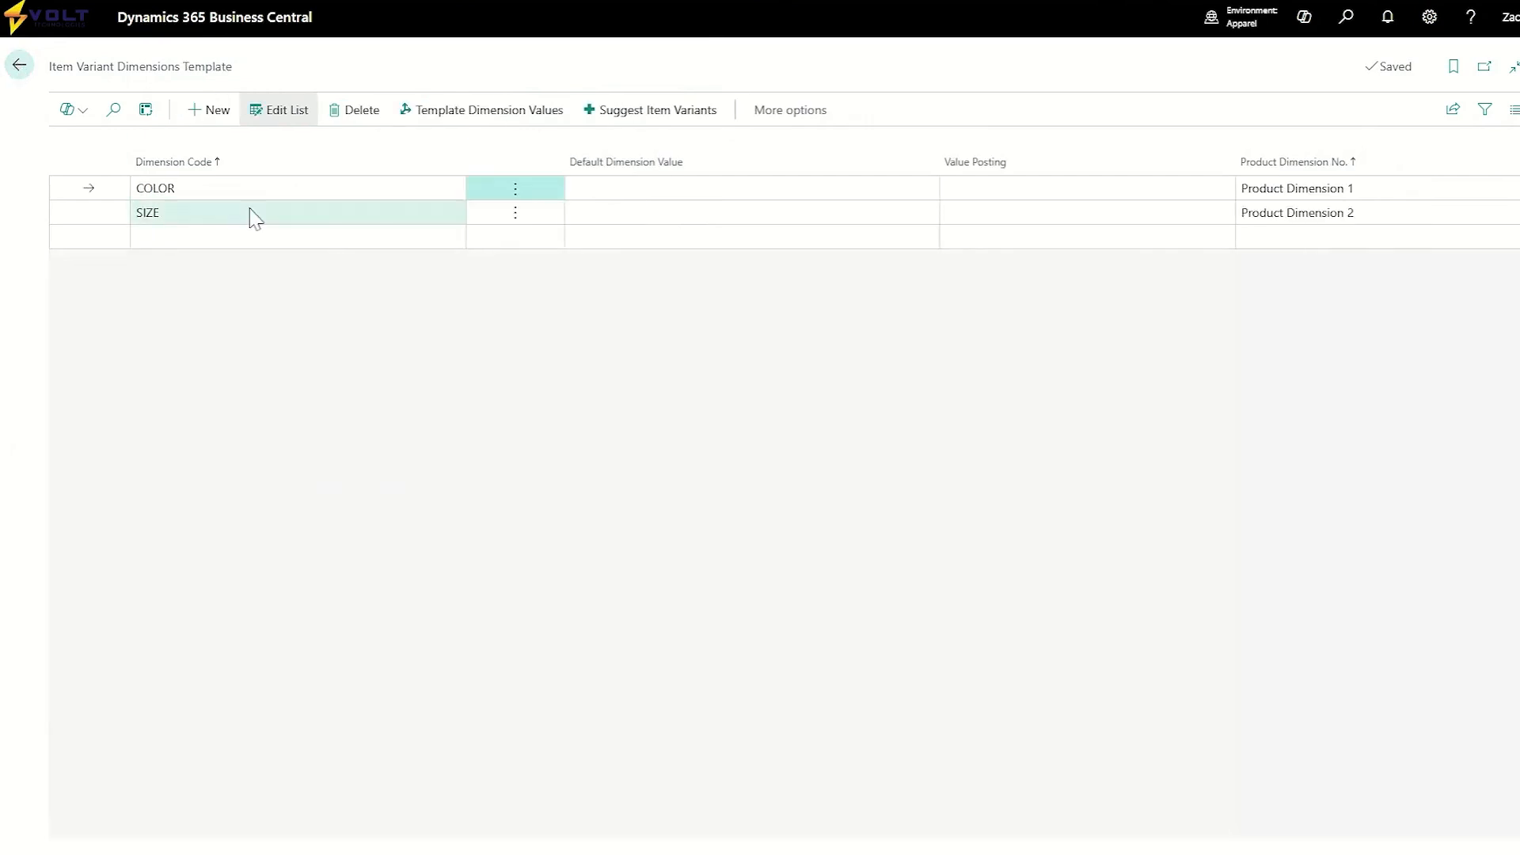
{"action": "left_click", "coordinate": [456, 121]}
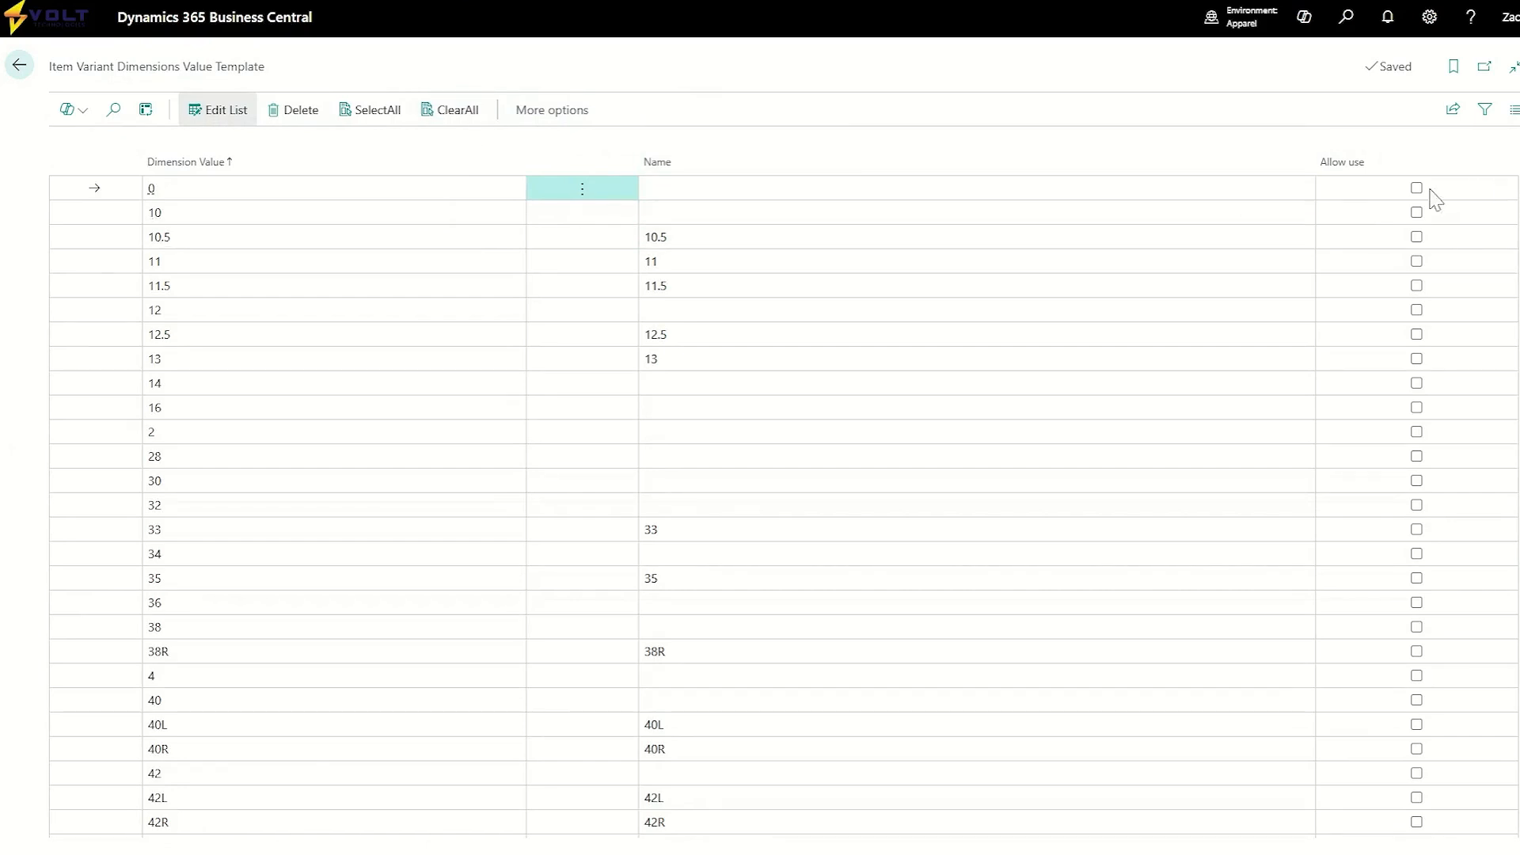
{"action": "left_click", "coordinate": [1346, 163]}
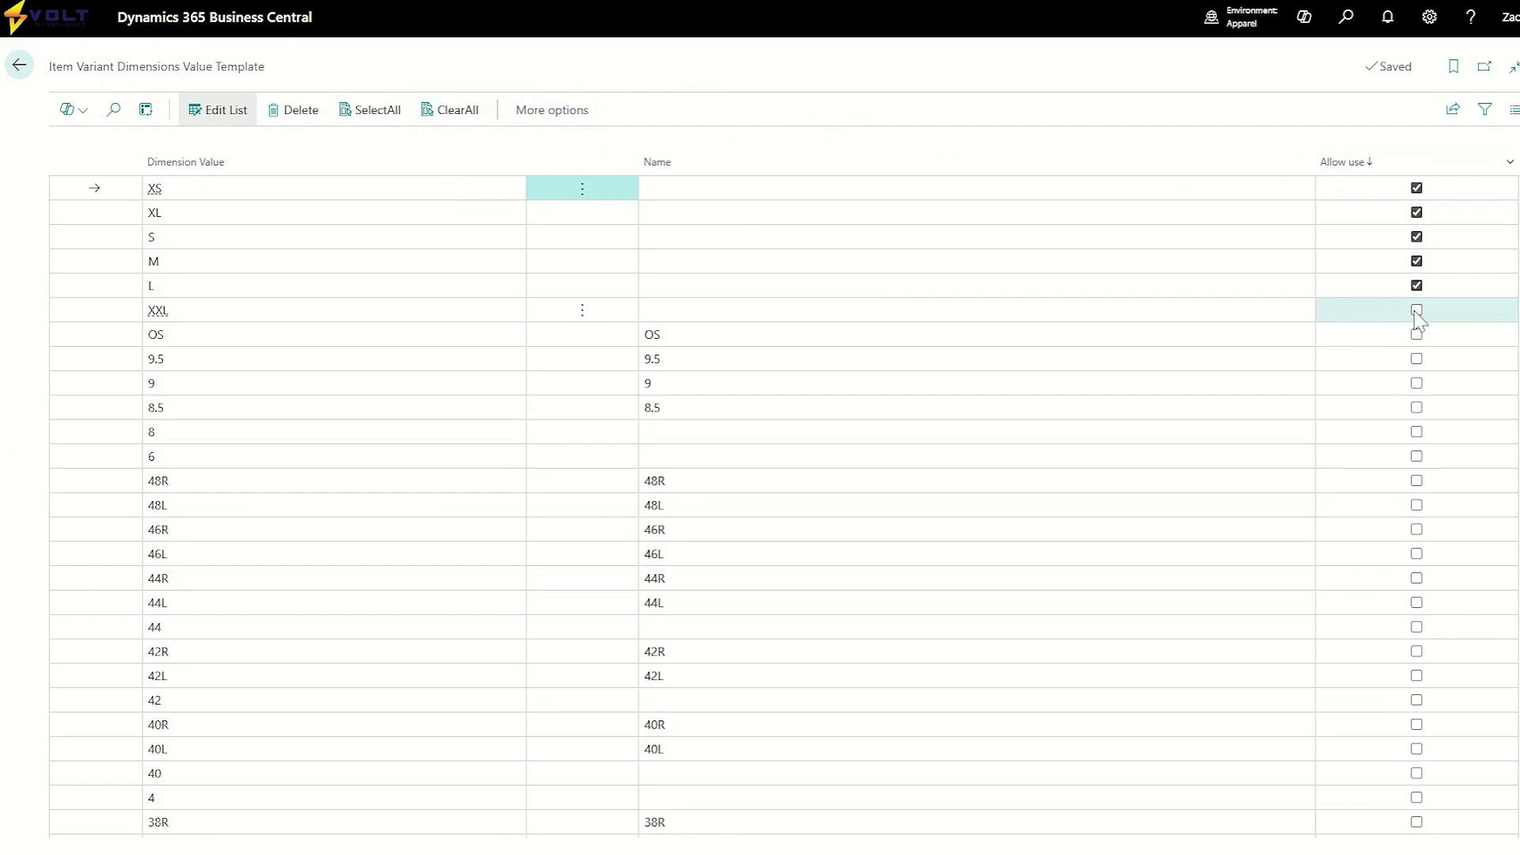
{"action": "left_click", "coordinate": [1415, 310]}
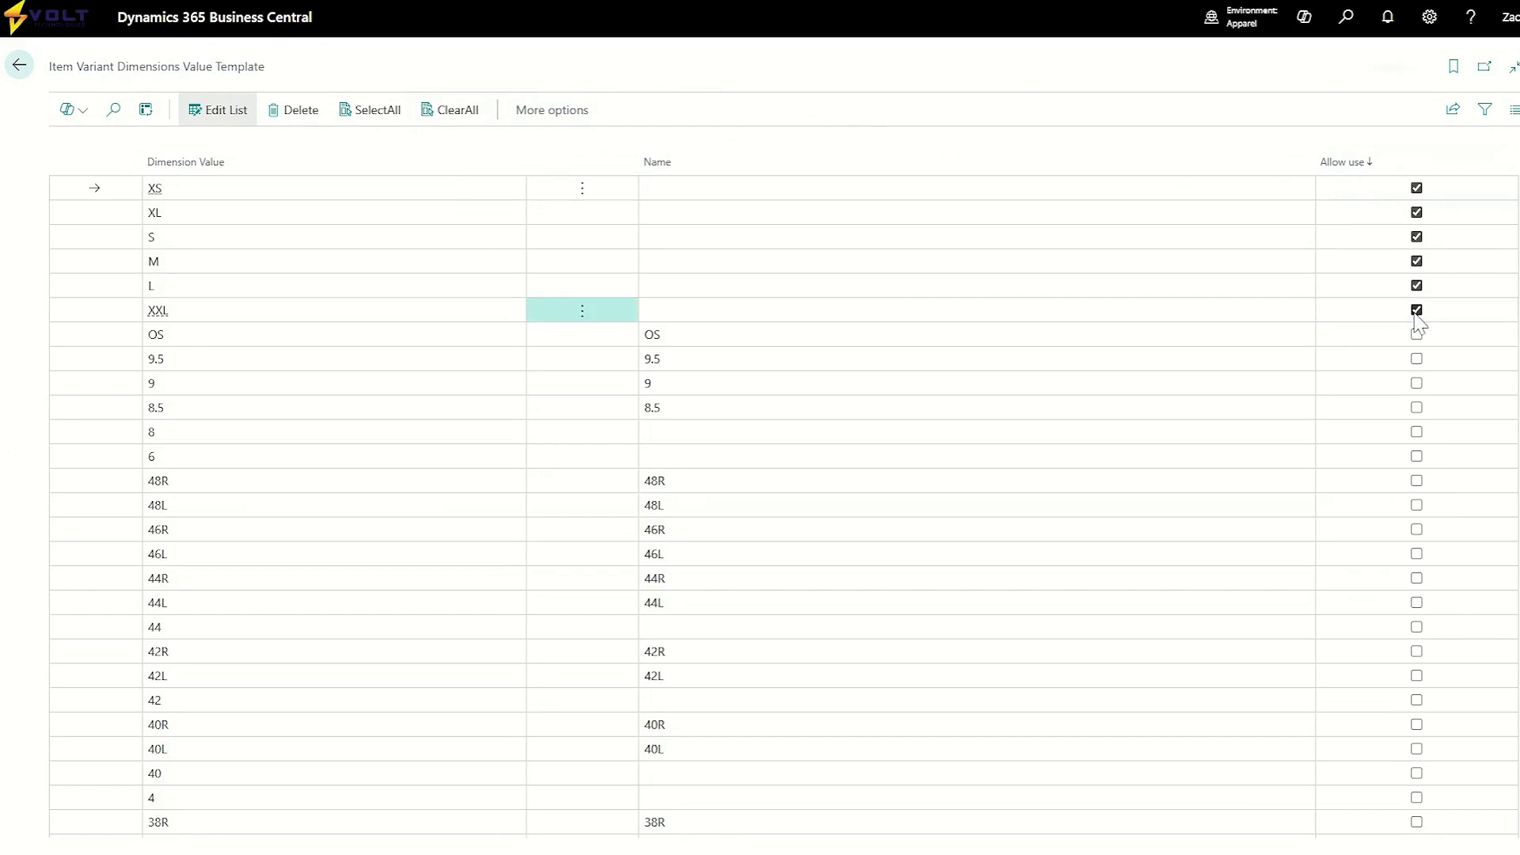
{"action": "left_click", "coordinate": [19, 65]}
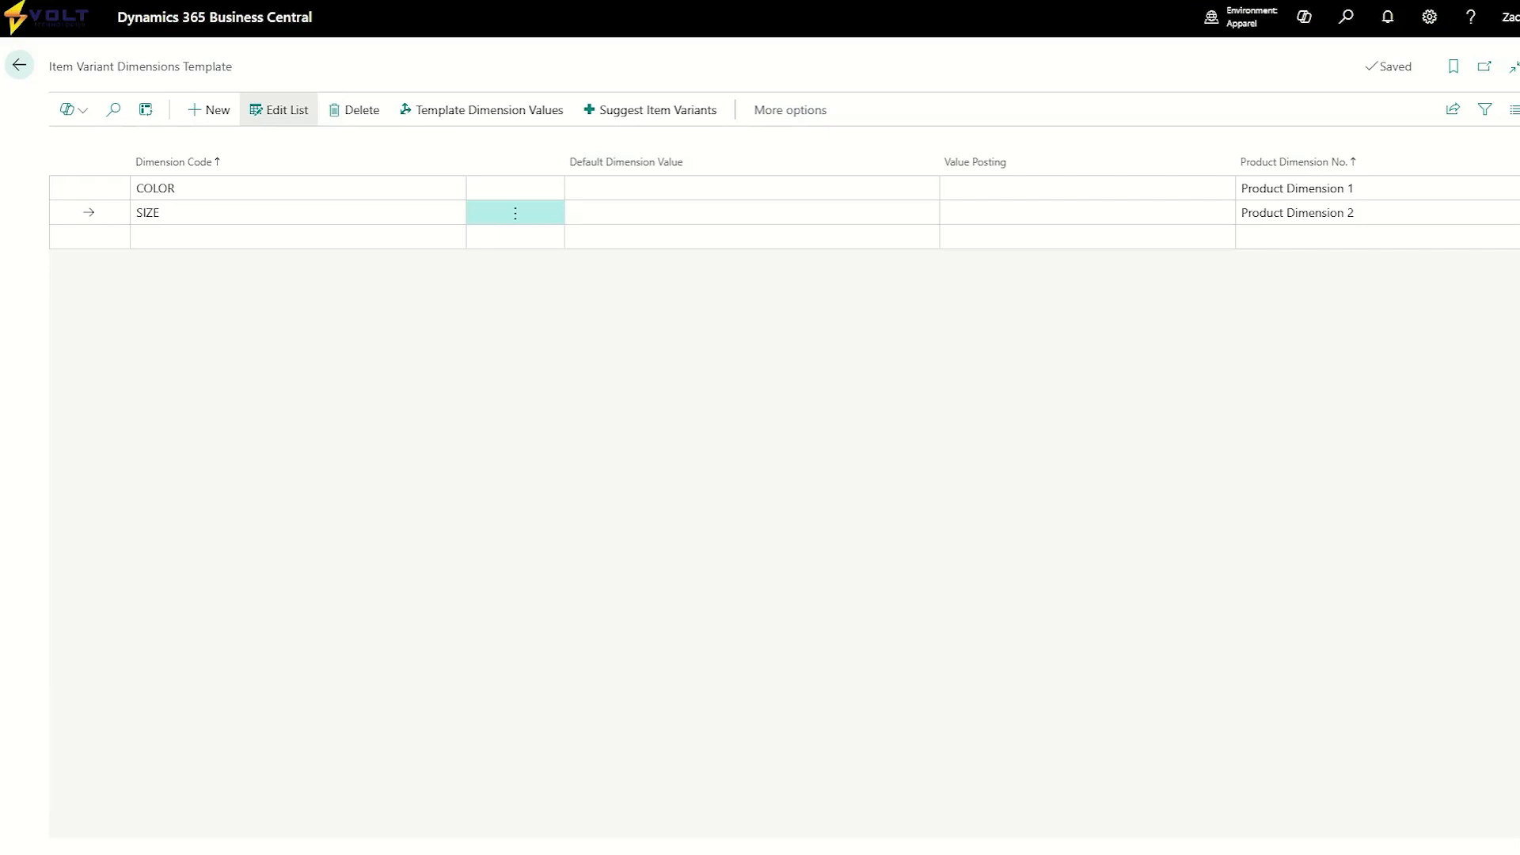
Generate the suggested item variants and look through the color and size combinations matrix.
{"action": "left_click", "coordinate": [656, 114]}
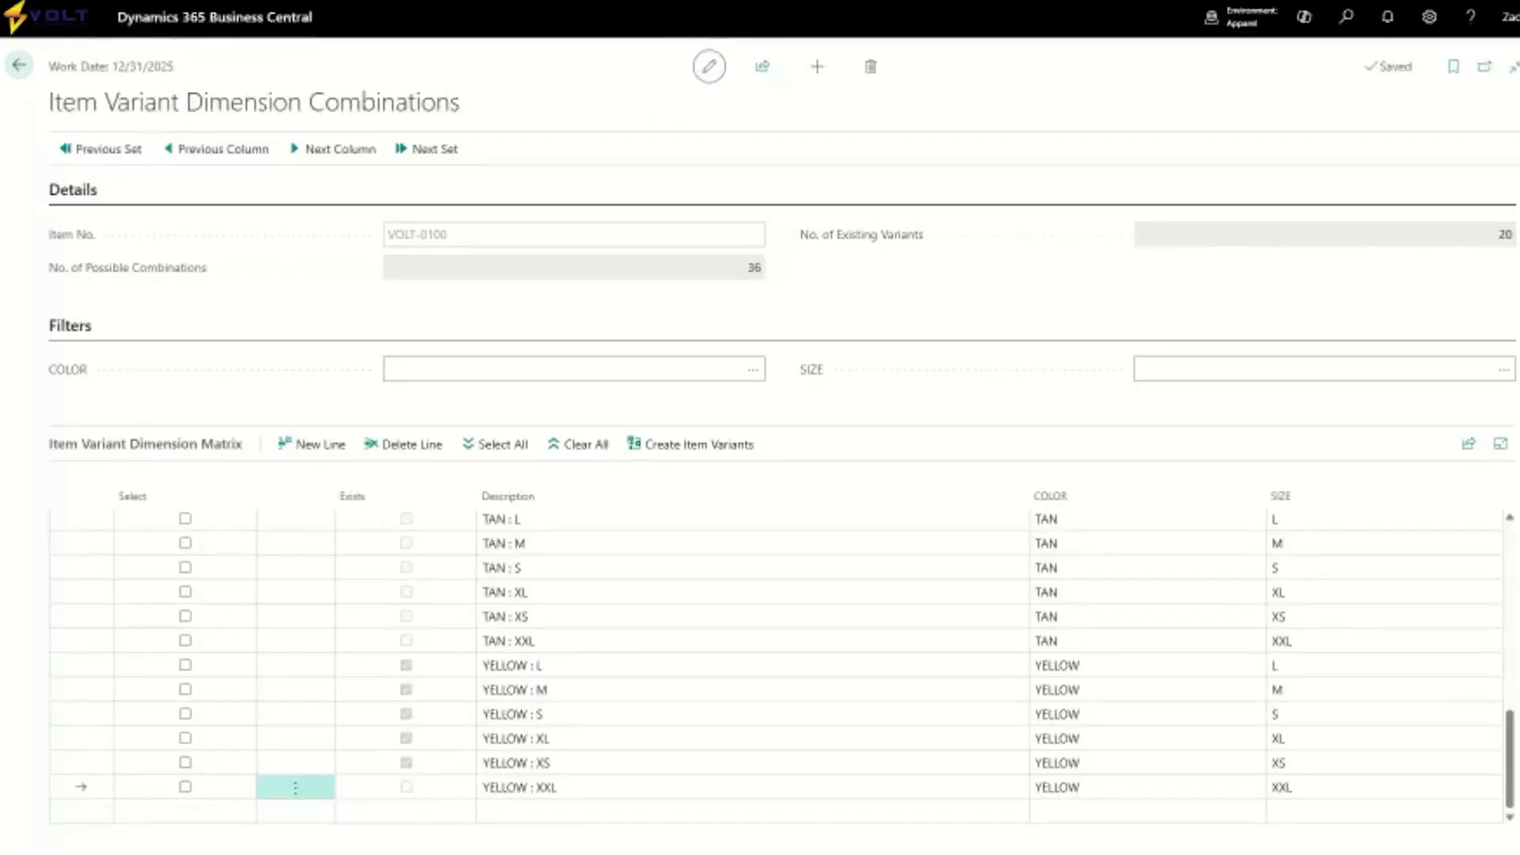
{"action": "scroll", "coordinate": [1134, 723], "scroll_direction": "up", "scroll_amount": 8}
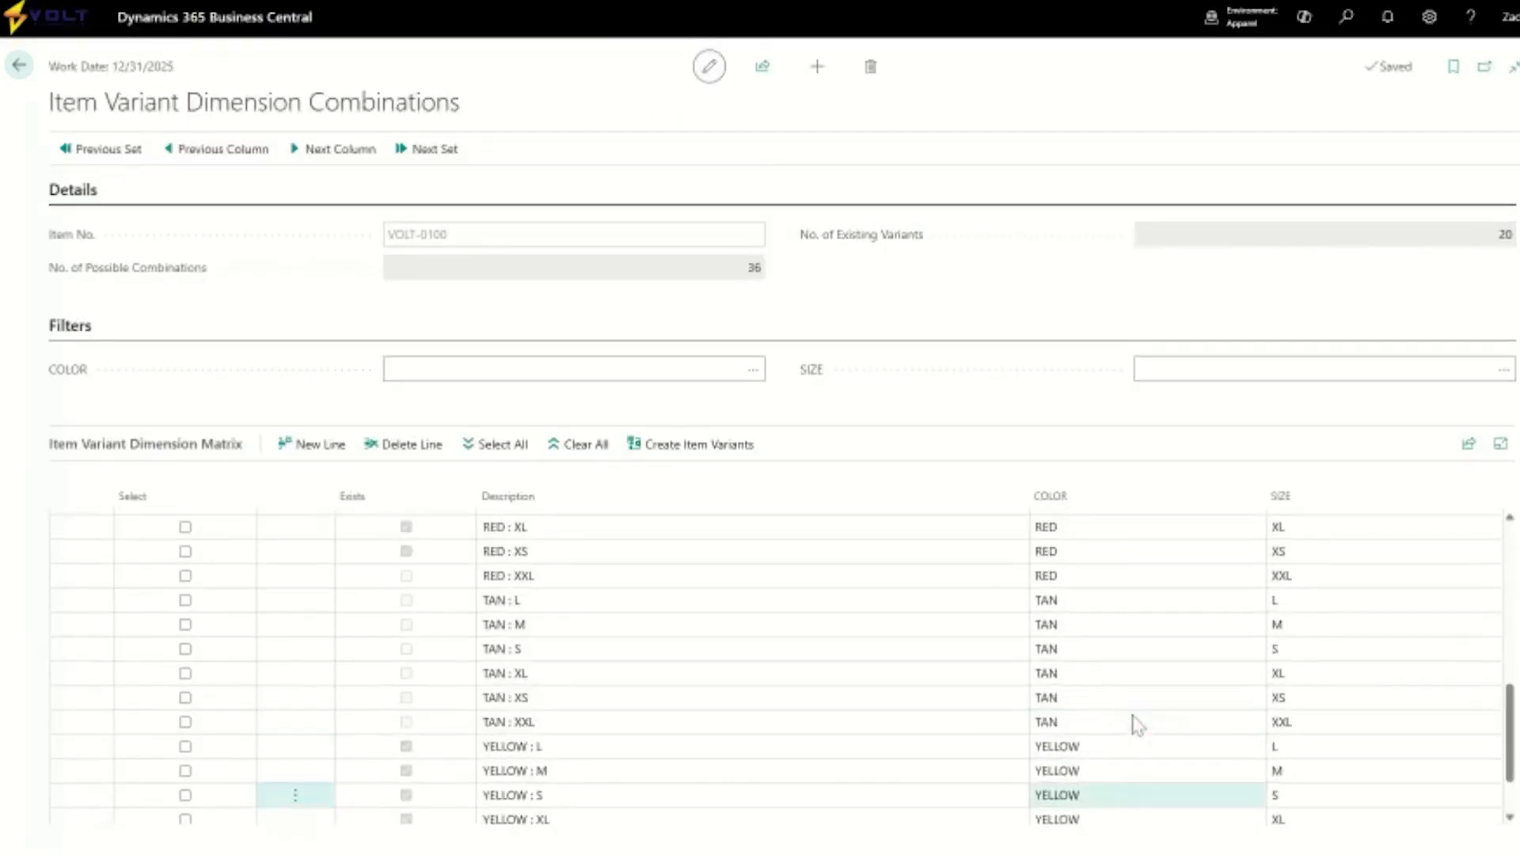
{"action": "scroll", "coordinate": [1130, 719], "scroll_direction": "down", "scroll_amount": 7}
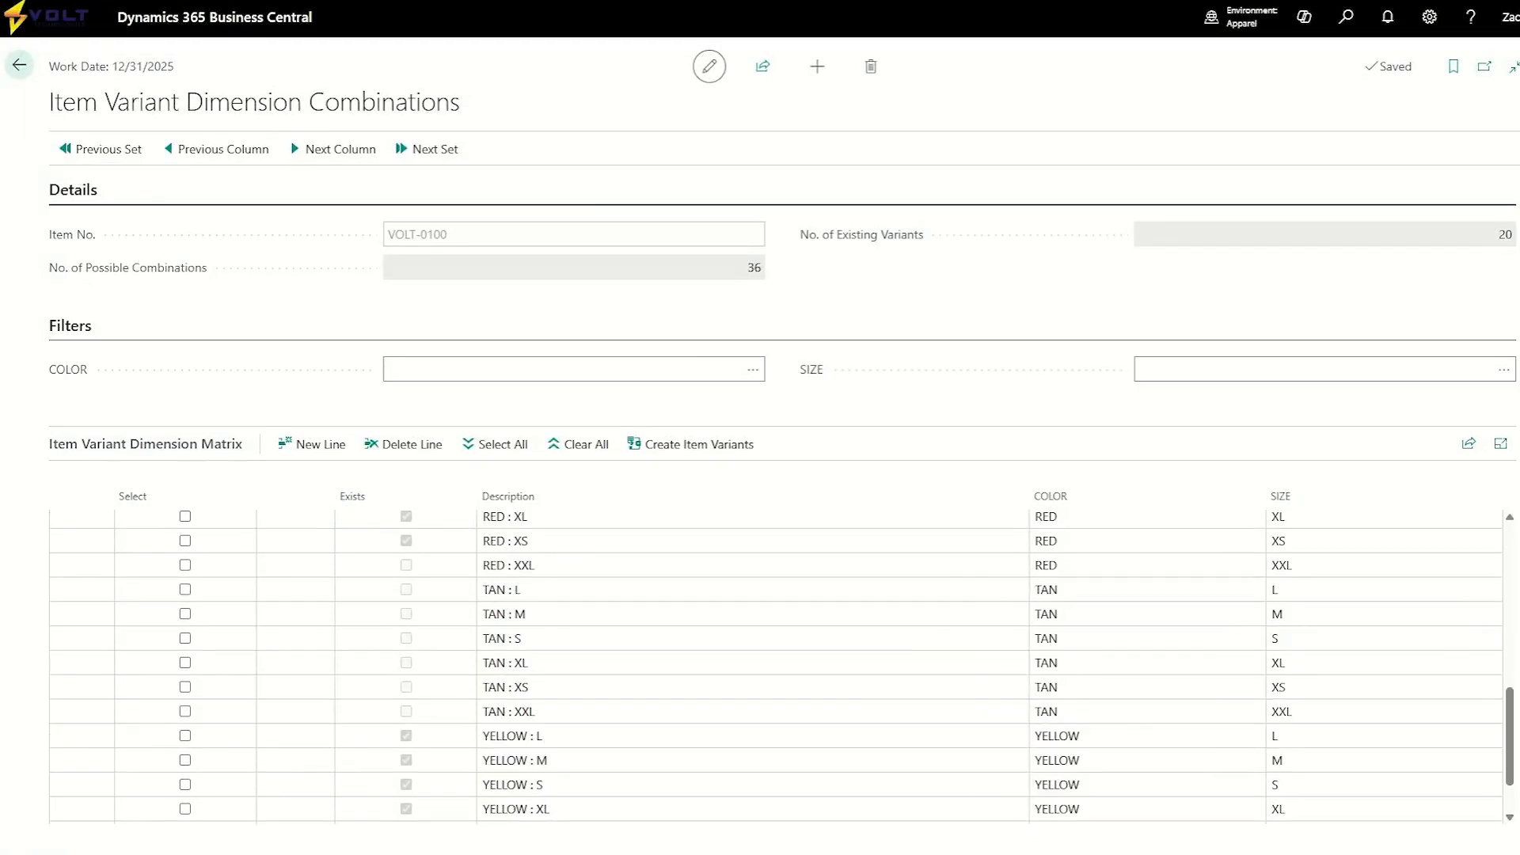
{"action": "scroll", "coordinate": [1133, 723], "scroll_direction": "down", "scroll_amount": 1}
{"action": "scroll", "coordinate": [1133, 723], "scroll_direction": "up", "scroll_amount": 6}
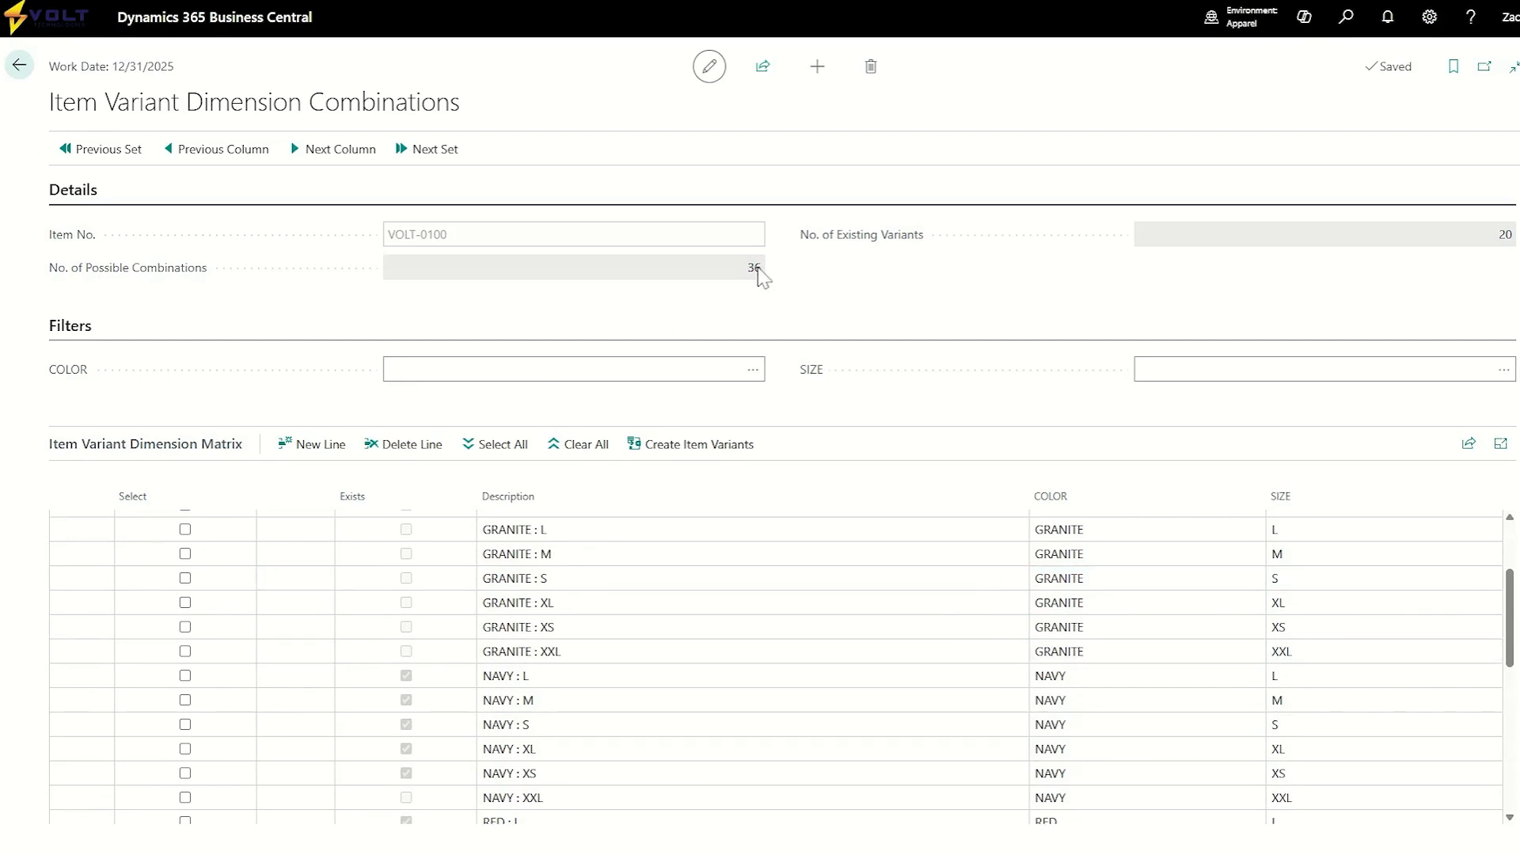
{"action": "scroll", "coordinate": [577, 634], "scroll_direction": "up", "scroll_amount": 3}
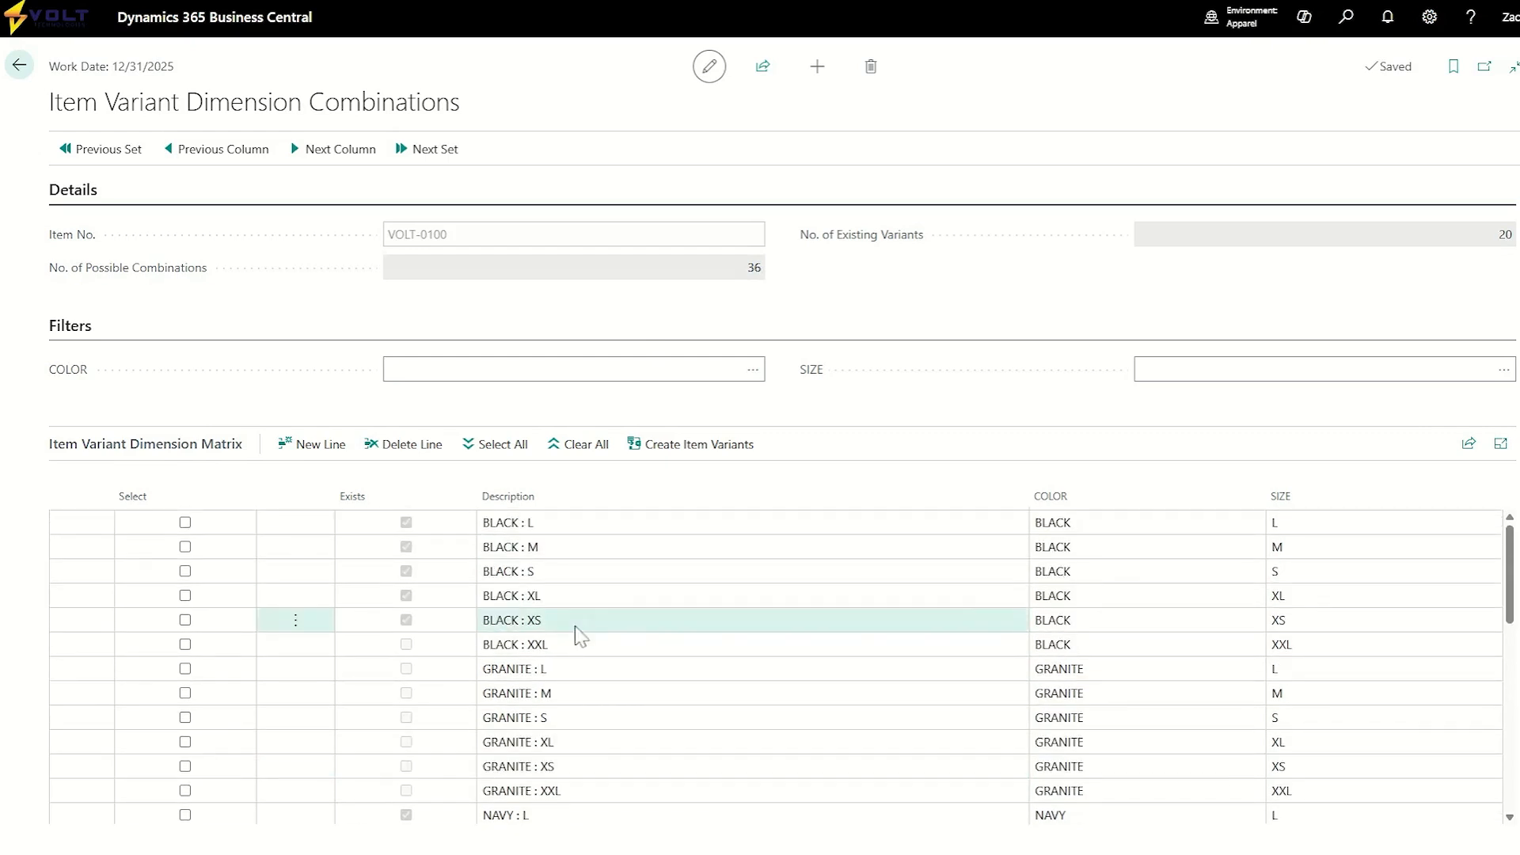
Sort the combinations by Exists in descending order and examine which color and size variants do not exist yet.
{"action": "left_click", "coordinate": [353, 497]}
{"action": "left_click", "coordinate": [352, 499]}
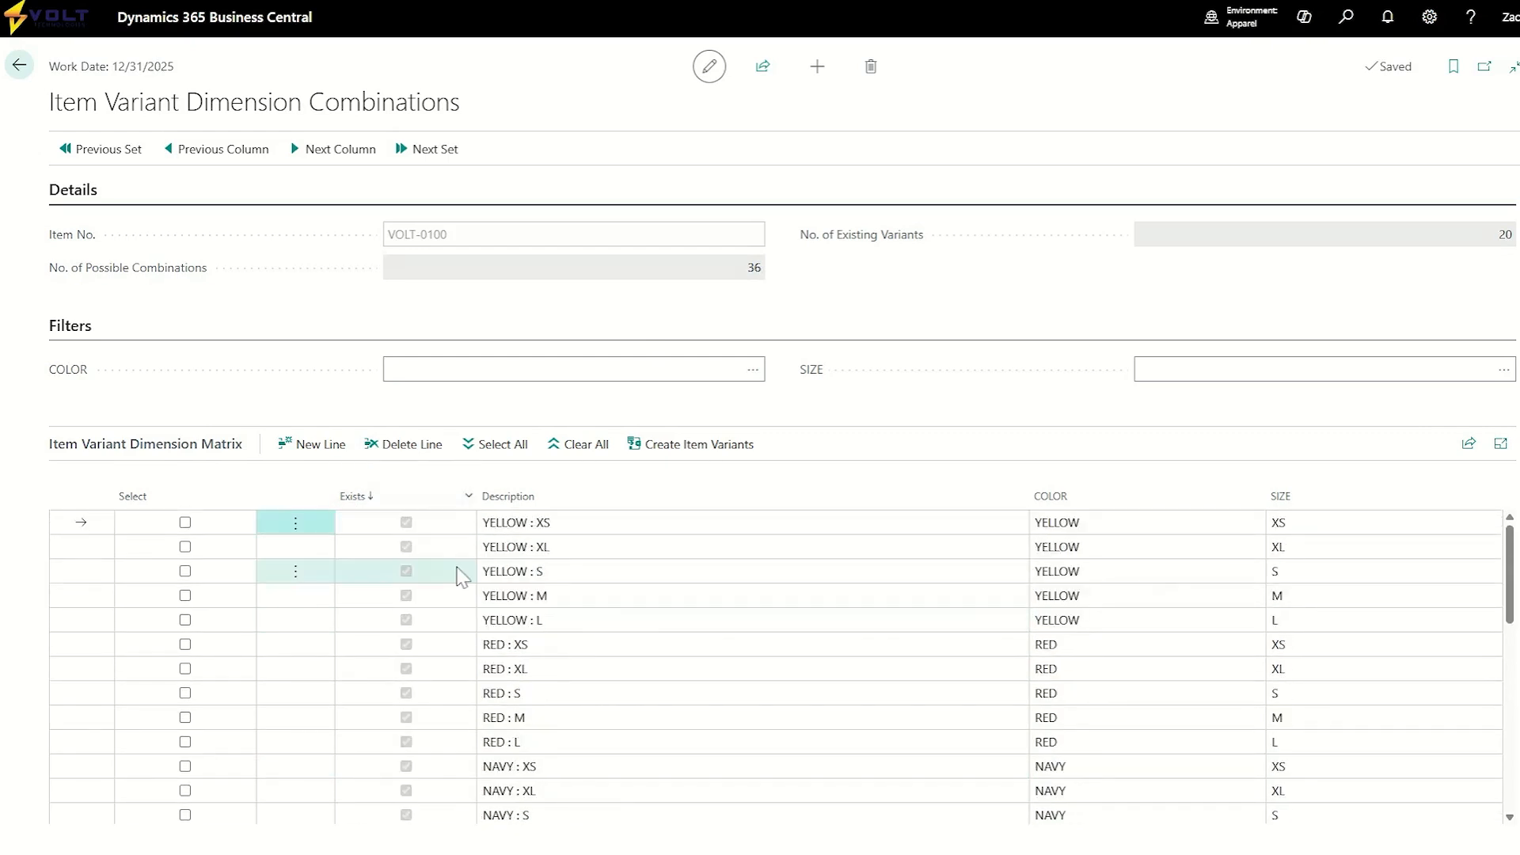
{"action": "scroll", "coordinate": [458, 577], "scroll_direction": "down", "scroll_amount": 6}
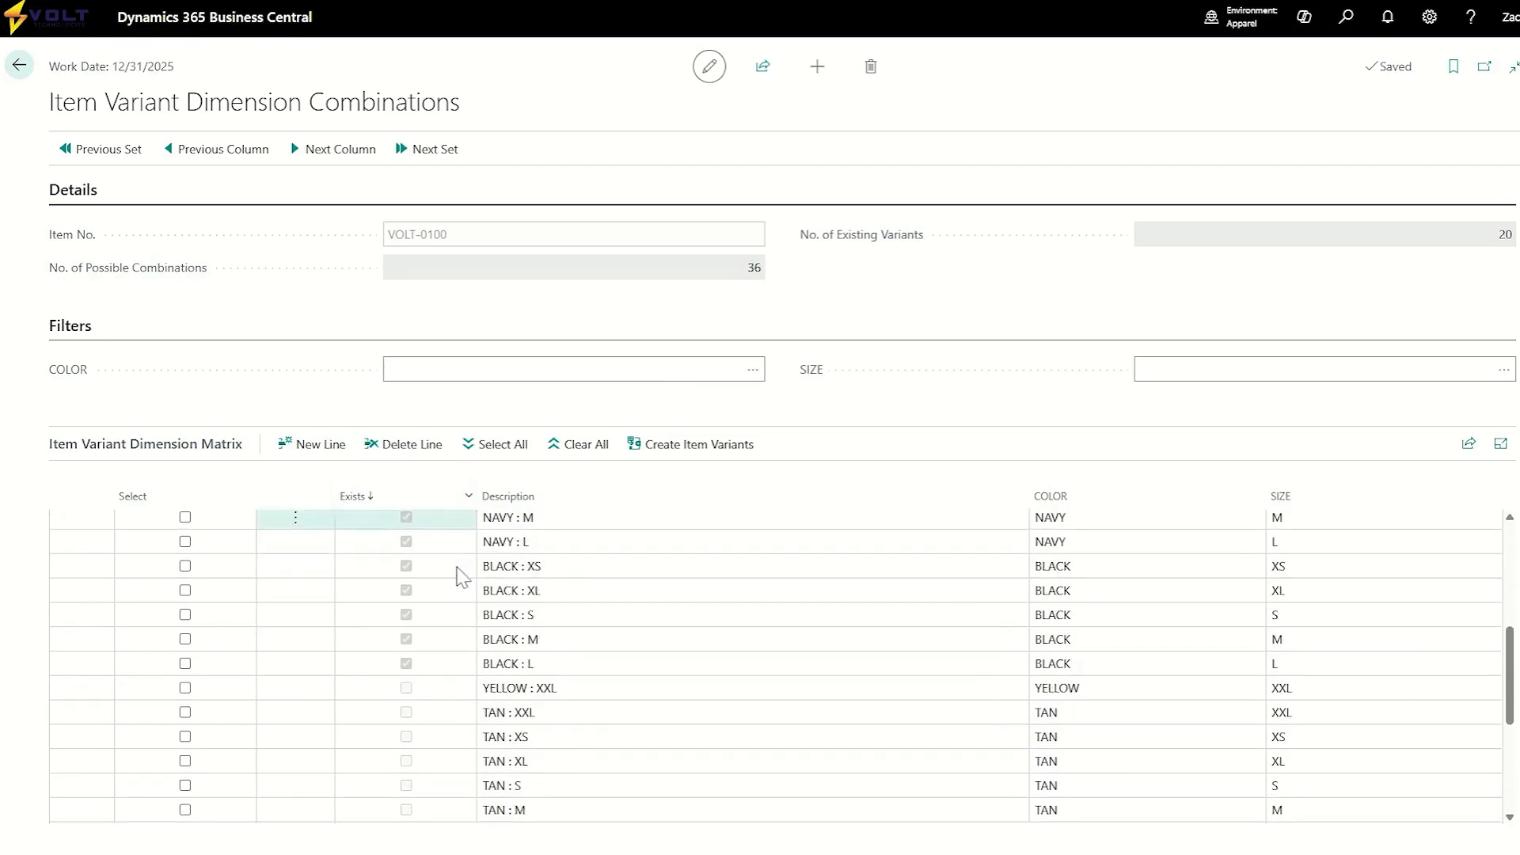
{"action": "left_click", "coordinate": [495, 616]}
{"action": "left_click", "coordinate": [535, 569]}
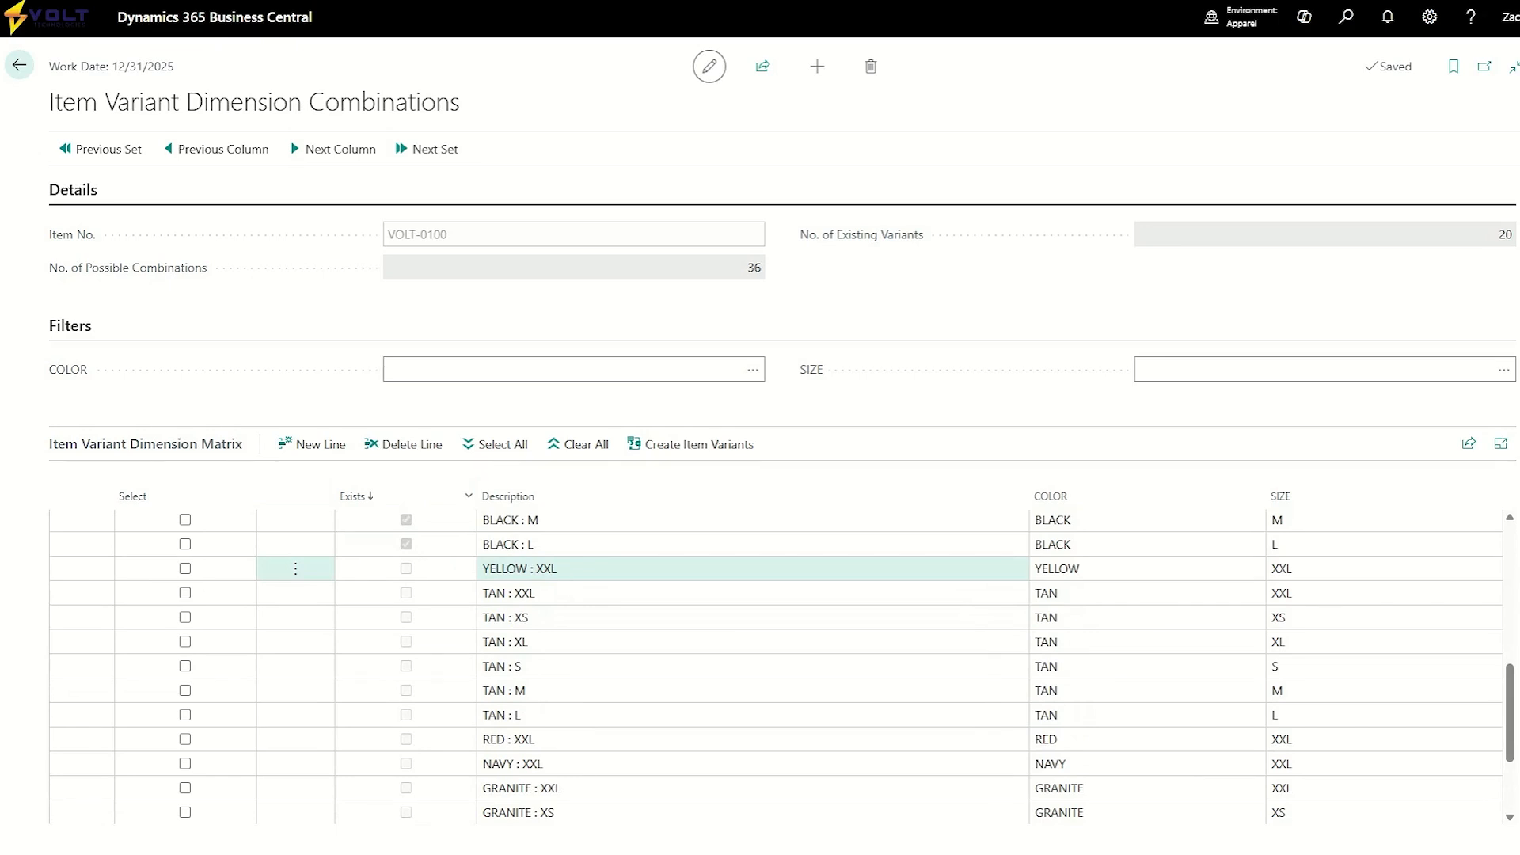
{"action": "left_click", "coordinate": [546, 604]}
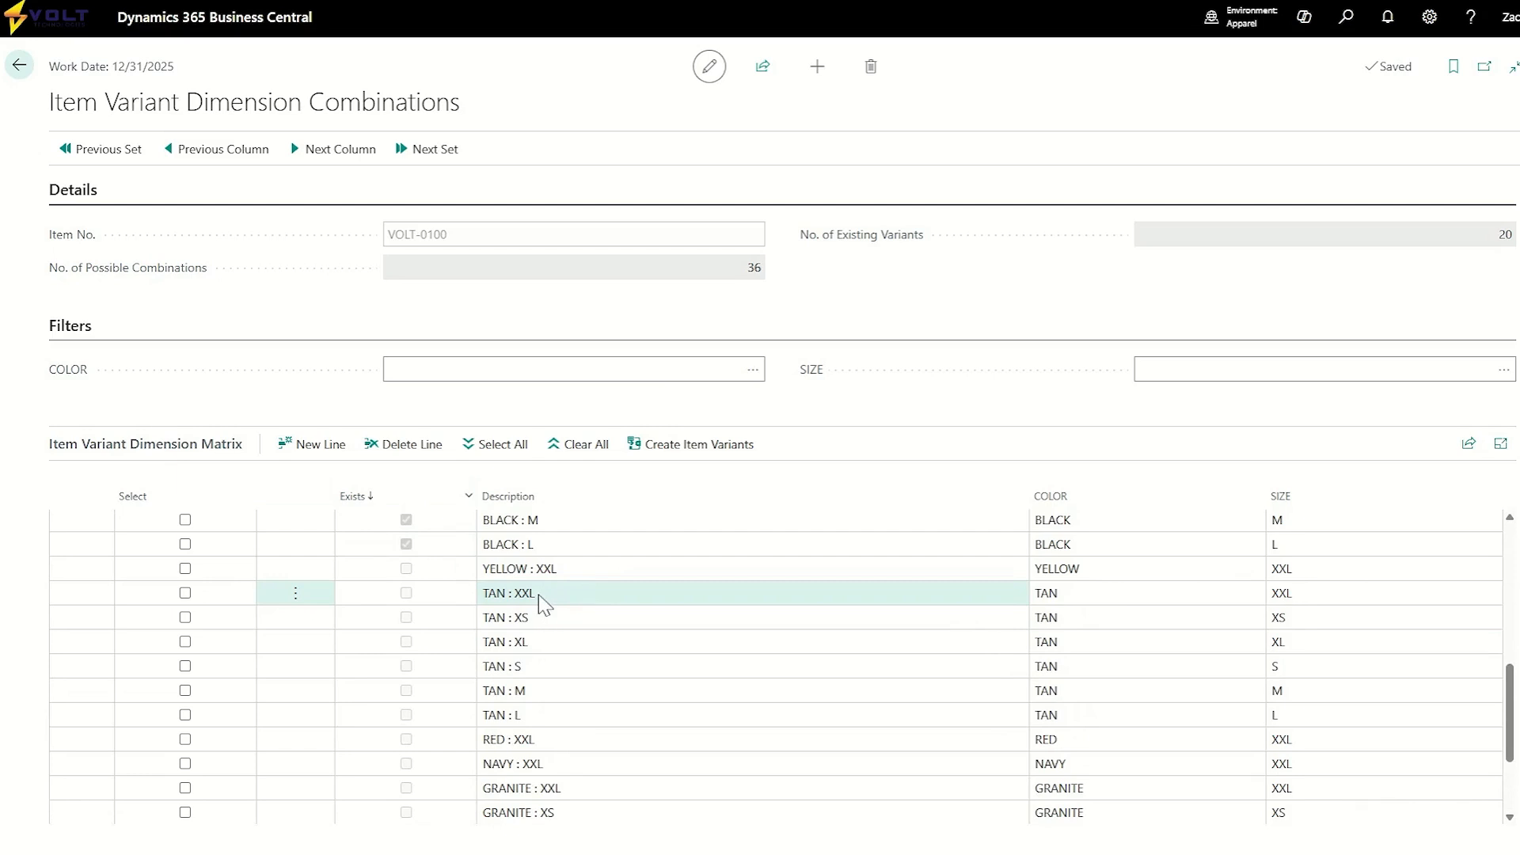
{"action": "scroll", "coordinate": [559, 712], "scroll_direction": "down", "scroll_amount": 2}
{"action": "left_click", "coordinate": [560, 717]}
{"action": "left_click", "coordinate": [565, 738]}
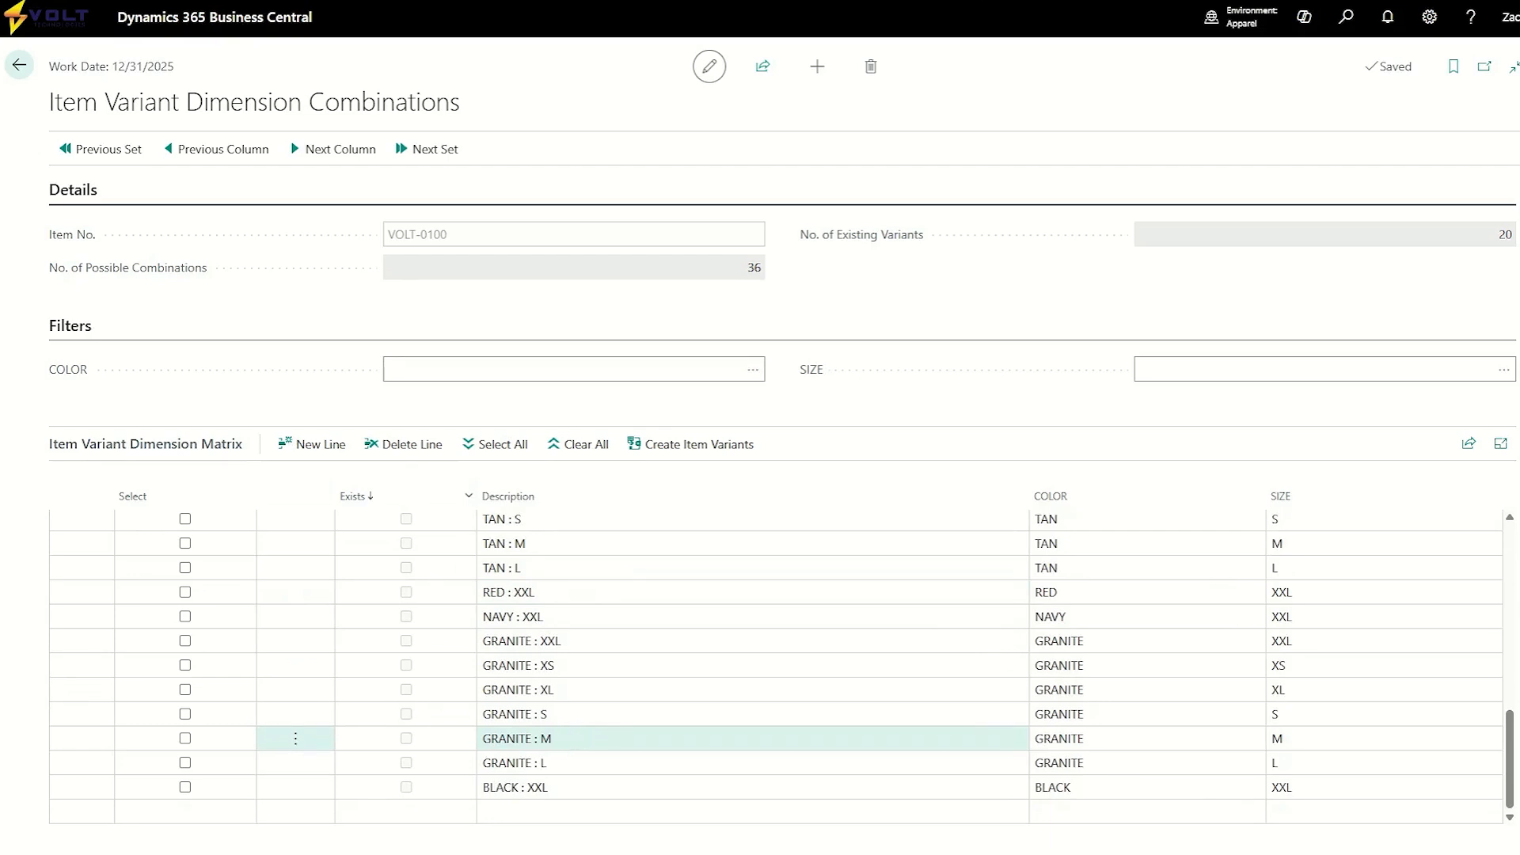
{"action": "scroll", "coordinate": [564, 732], "scroll_direction": "up", "scroll_amount": 8}
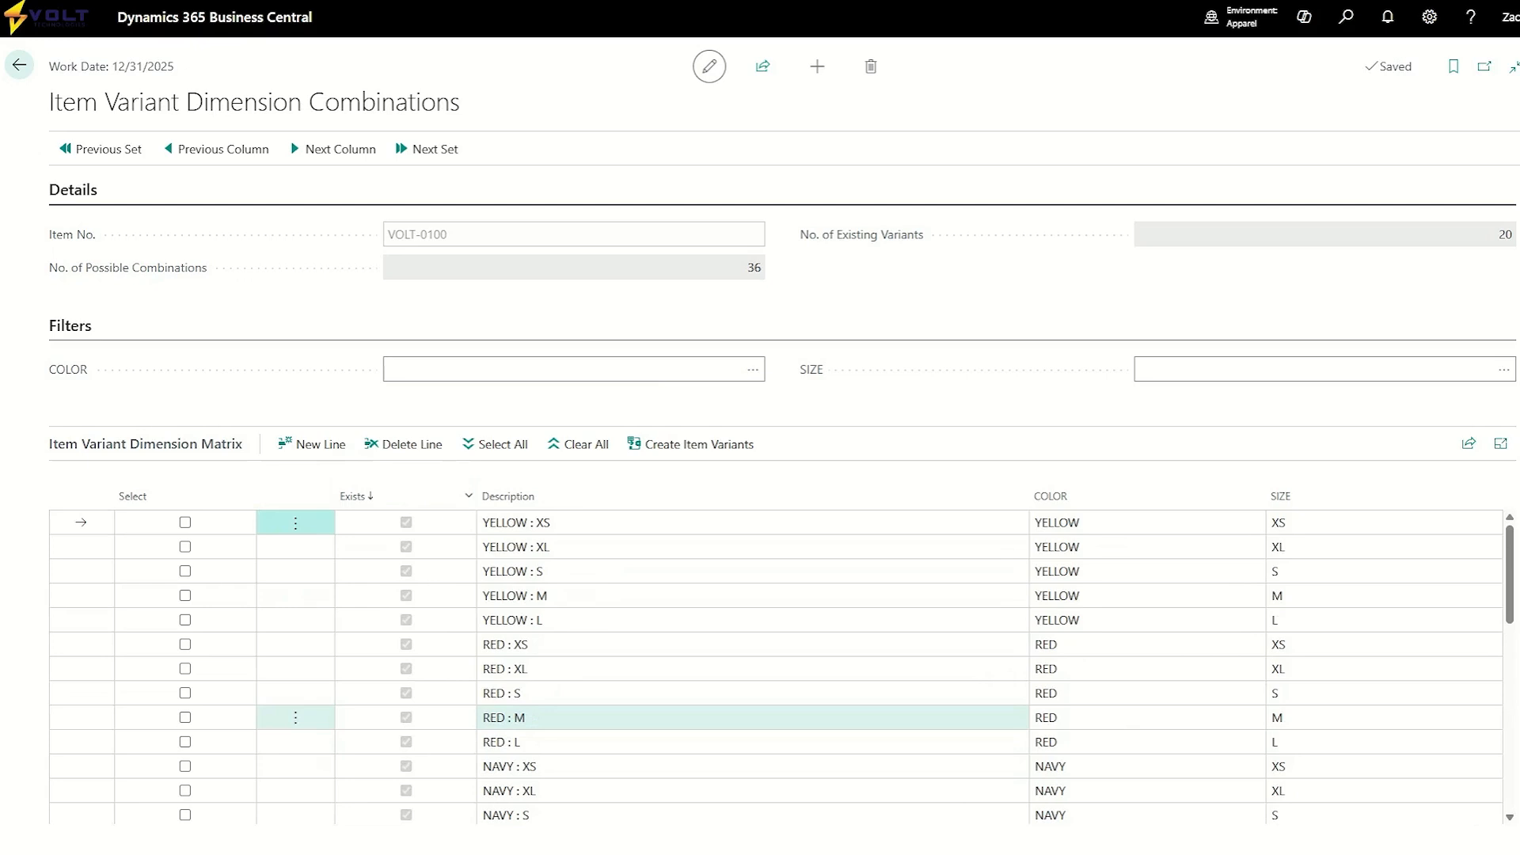
Select all variant combinations, create the item variants from them and dismiss the message.
{"action": "left_click", "coordinate": [489, 445]}
{"action": "scroll", "coordinate": [559, 617], "scroll_direction": "up", "scroll_amount": 3}
{"action": "scroll", "coordinate": [562, 620], "scroll_direction": "up", "scroll_amount": 5}
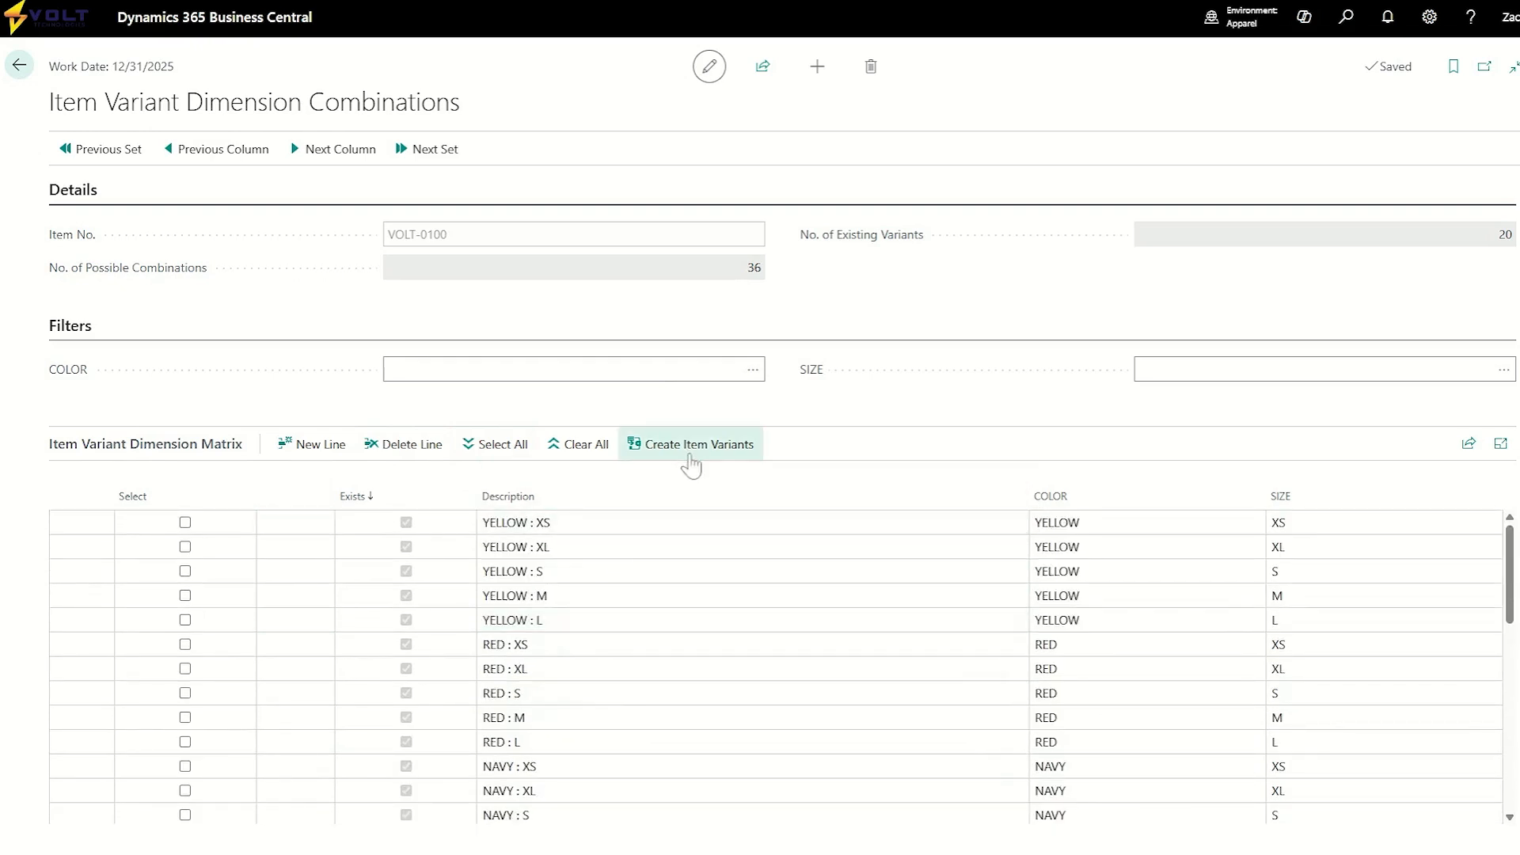
{"action": "left_click", "coordinate": [691, 467]}
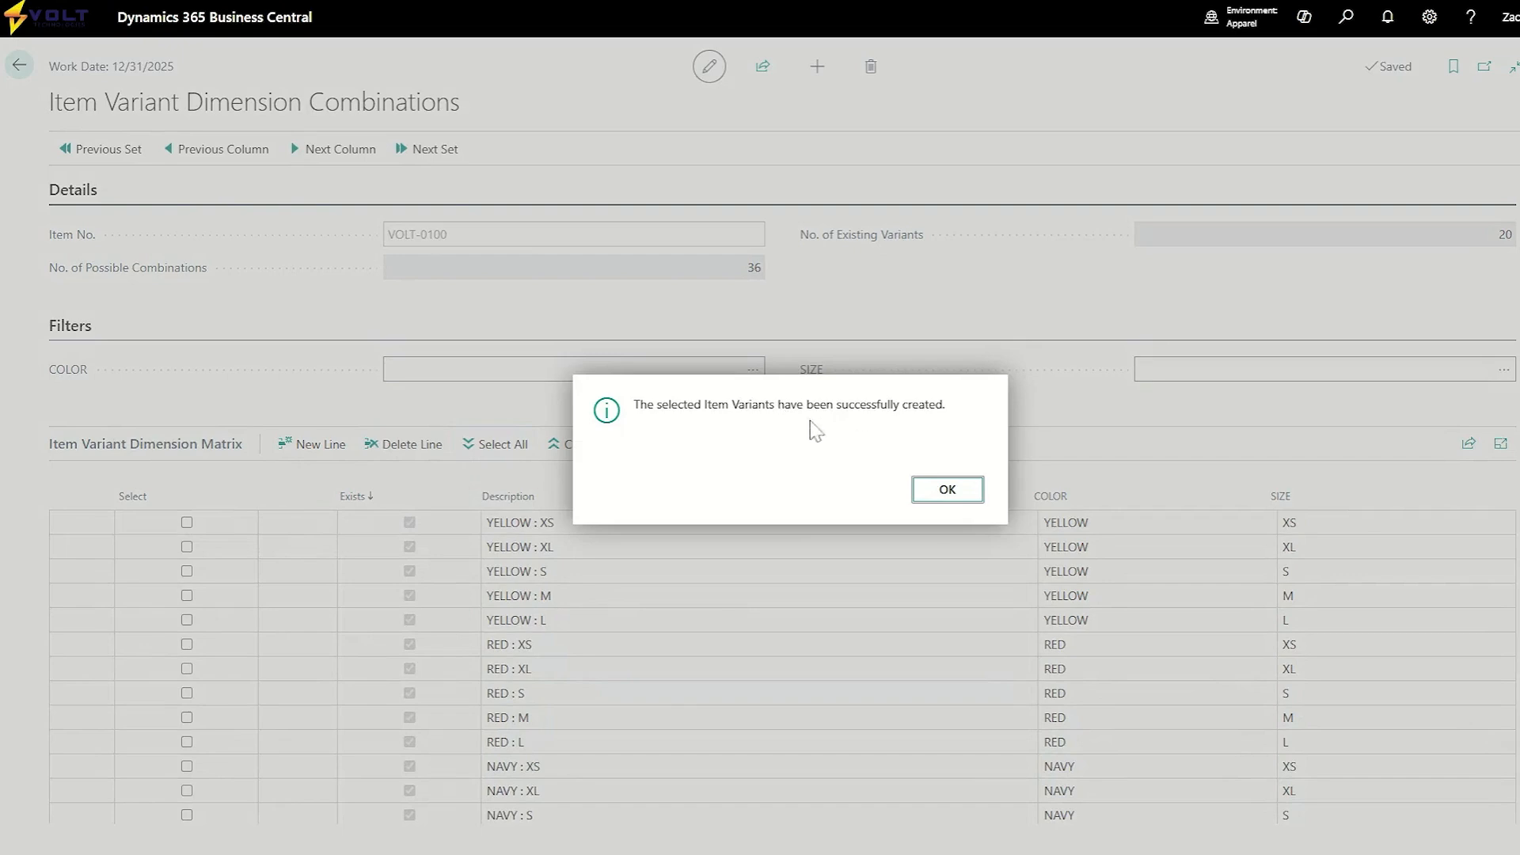
{"action": "left_click", "coordinate": [960, 498]}
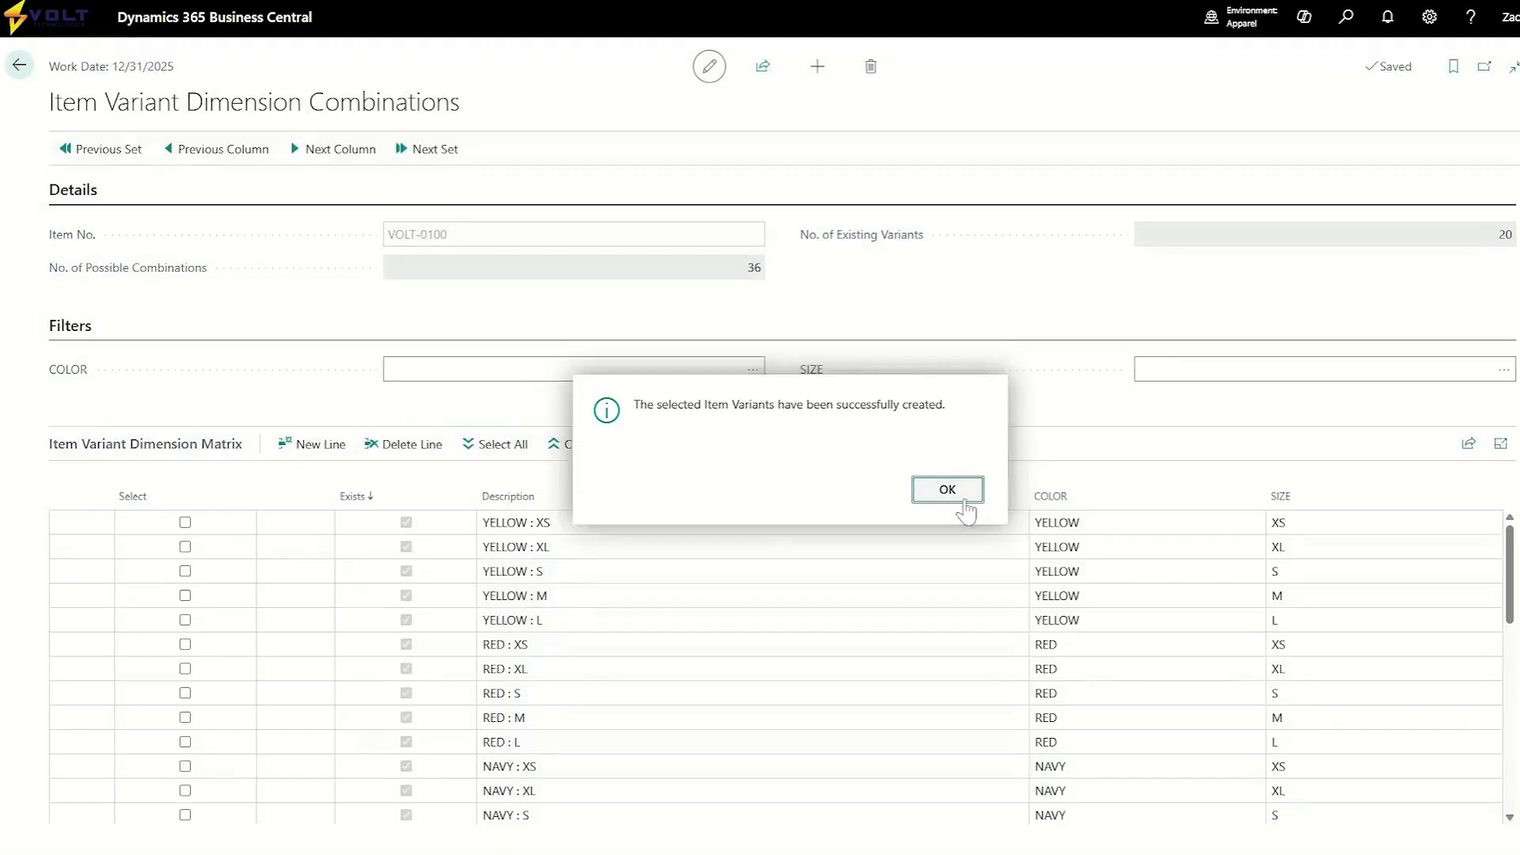
Return to the T-Shirt item card and open its list of item variants.
{"action": "left_click", "coordinate": [21, 67]}
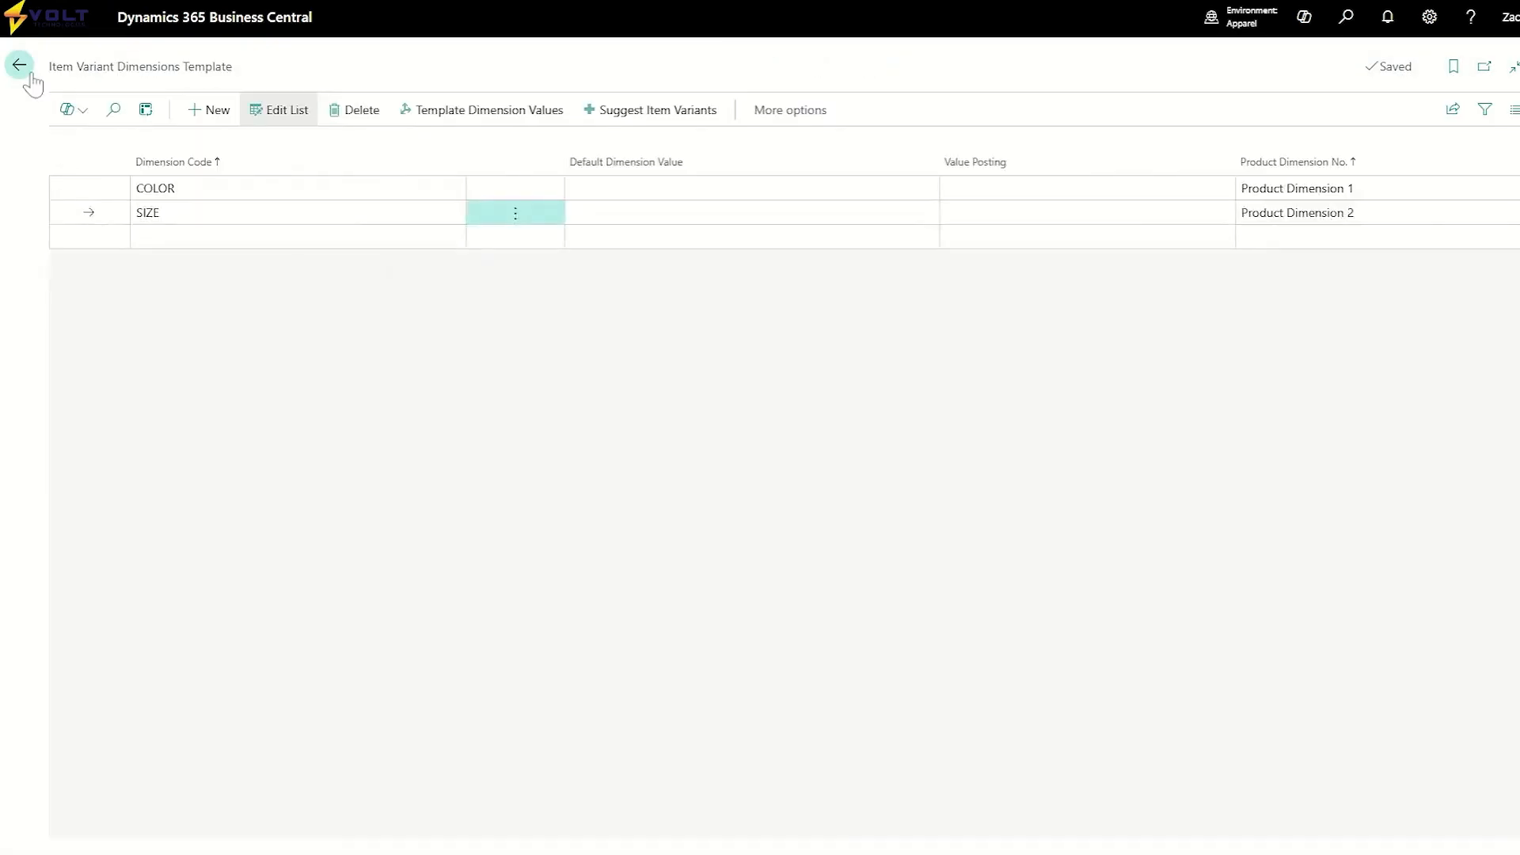
{"action": "left_click", "coordinate": [22, 66]}
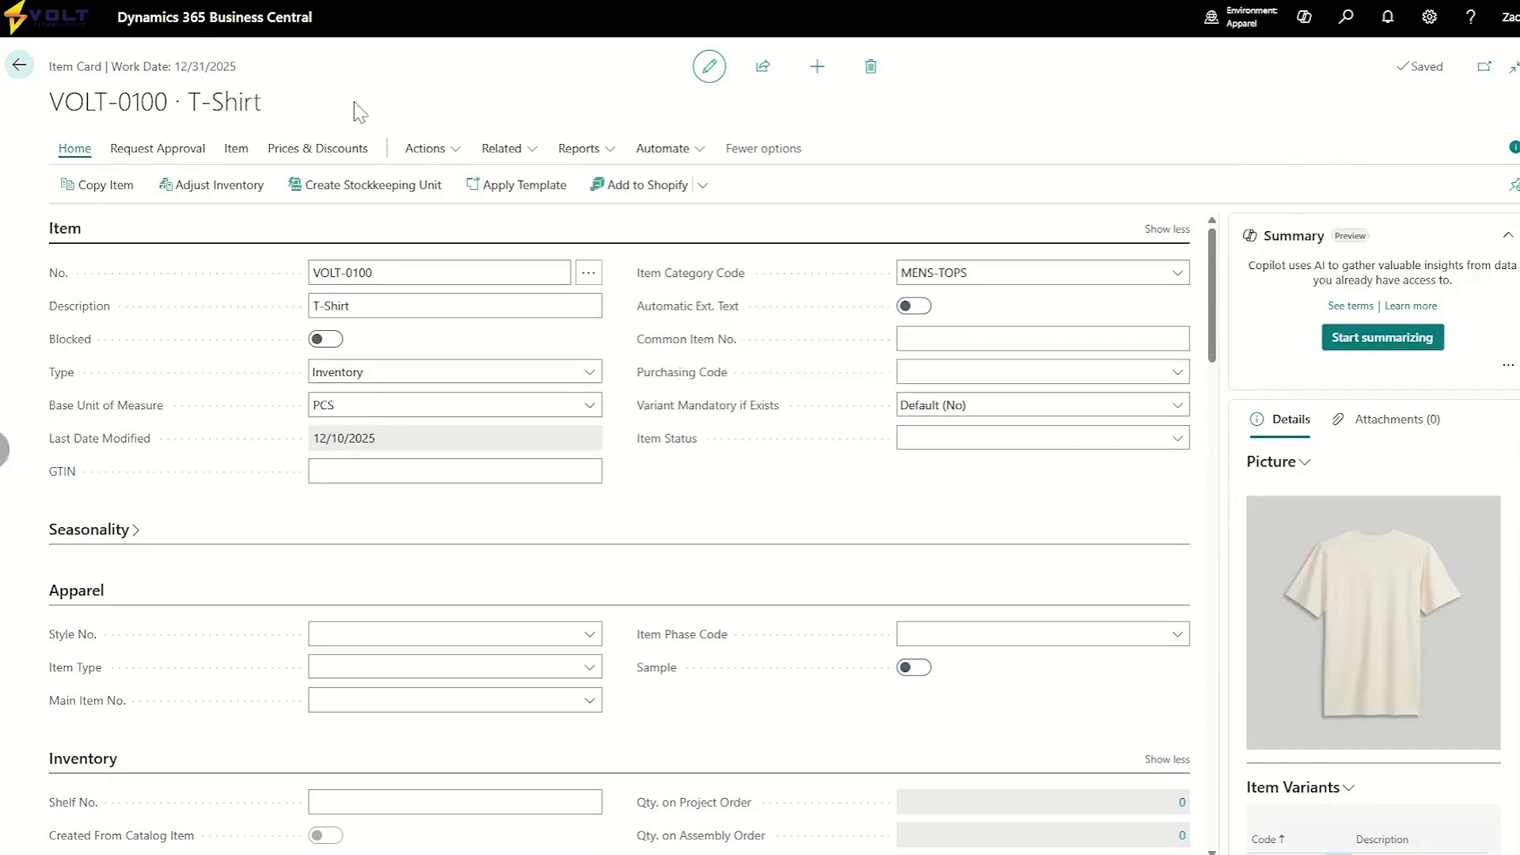
{"action": "left_click", "coordinate": [501, 149]}
{"action": "mouse_move", "coordinate": [540, 231]}
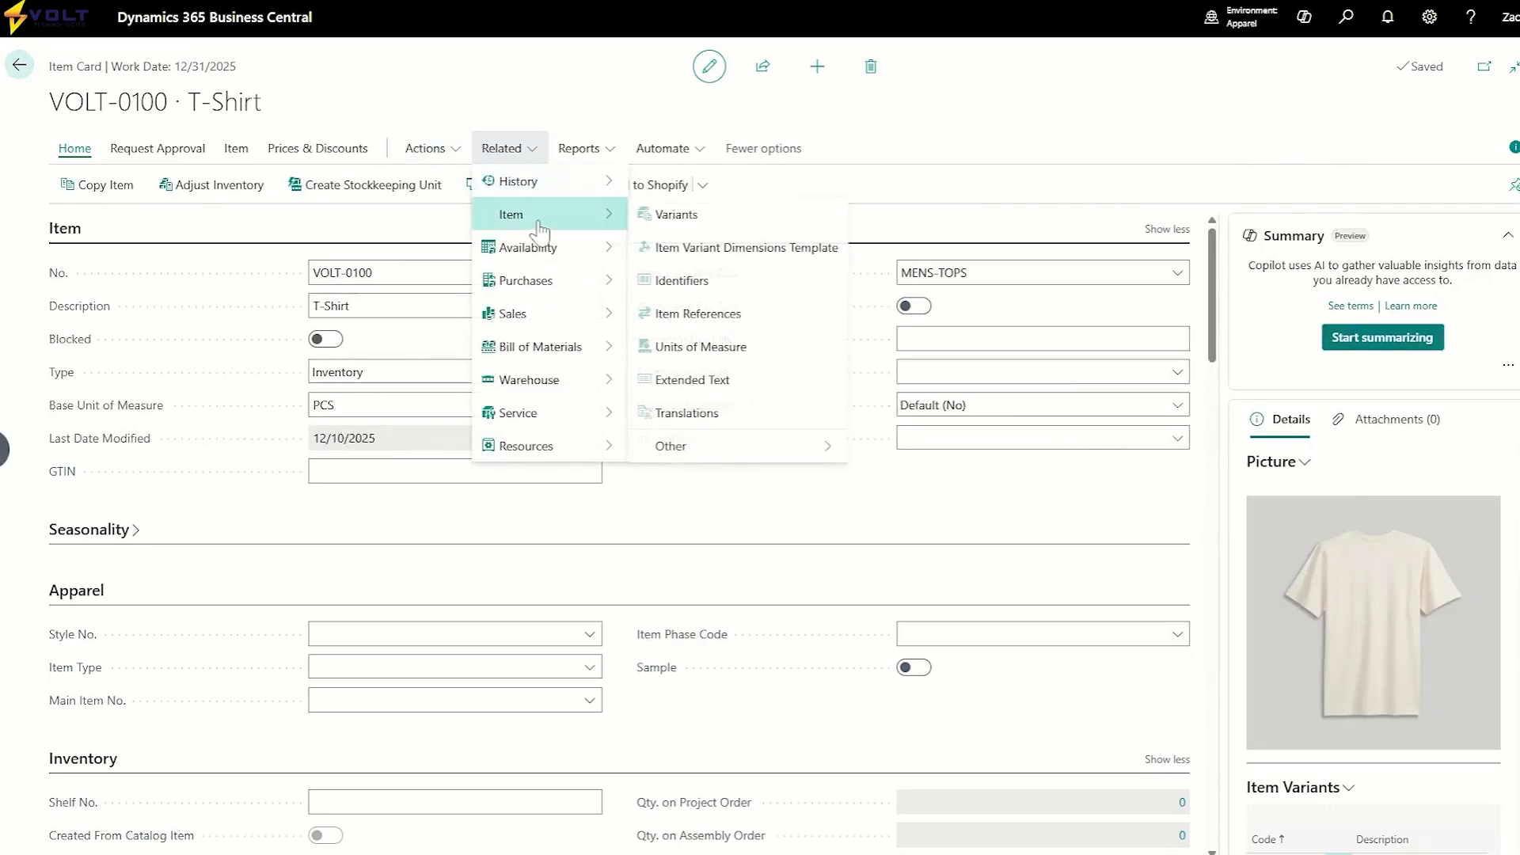
{"action": "left_click", "coordinate": [739, 230]}
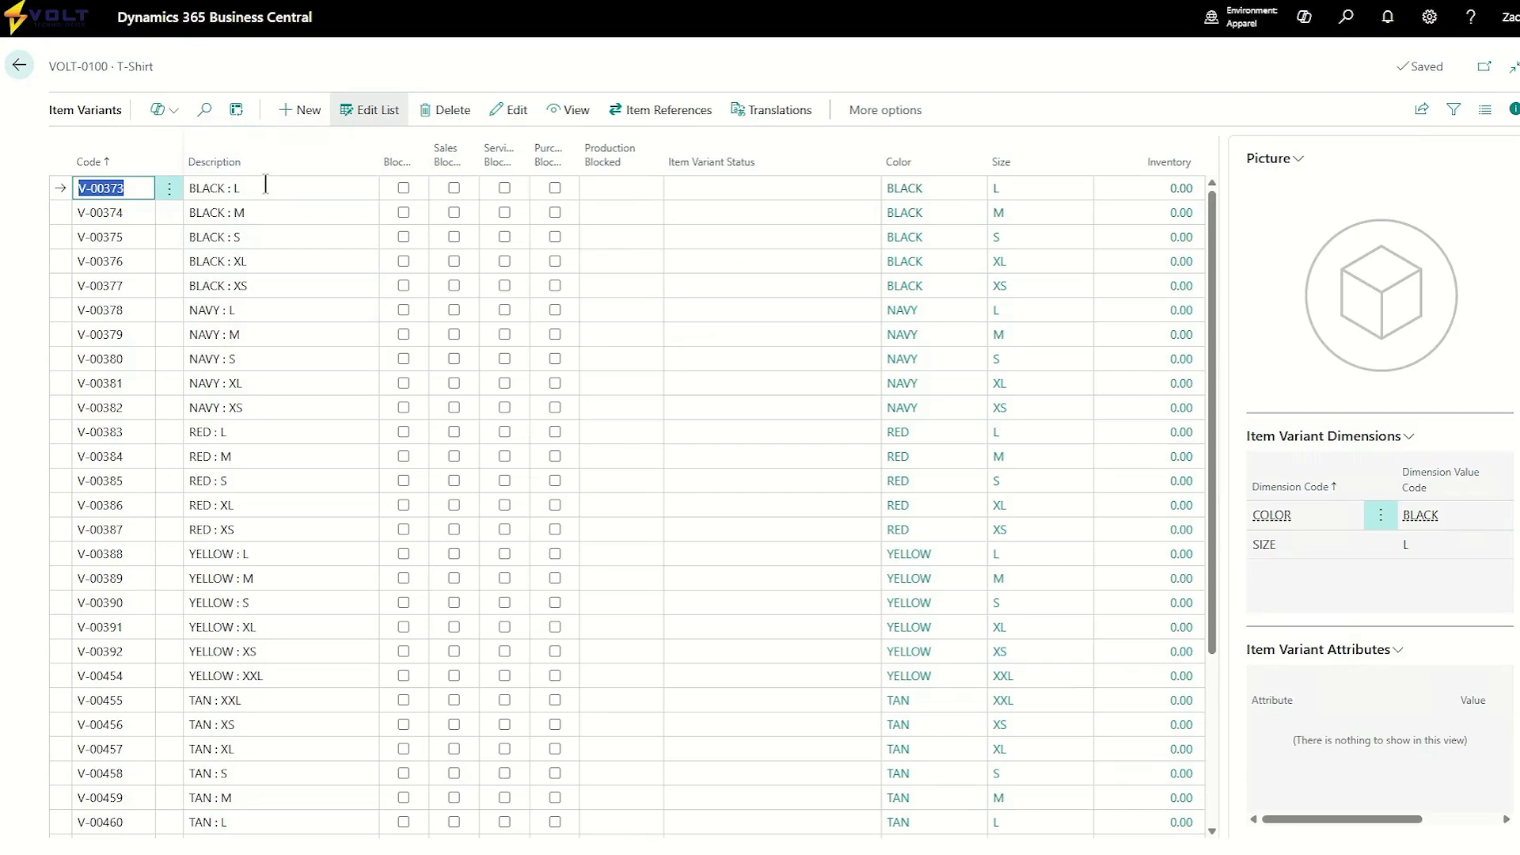
Sort the item variants by description in ascending order and review the new color and size variants.
{"action": "scroll", "coordinate": [272, 451], "scroll_direction": "down", "scroll_amount": 2}
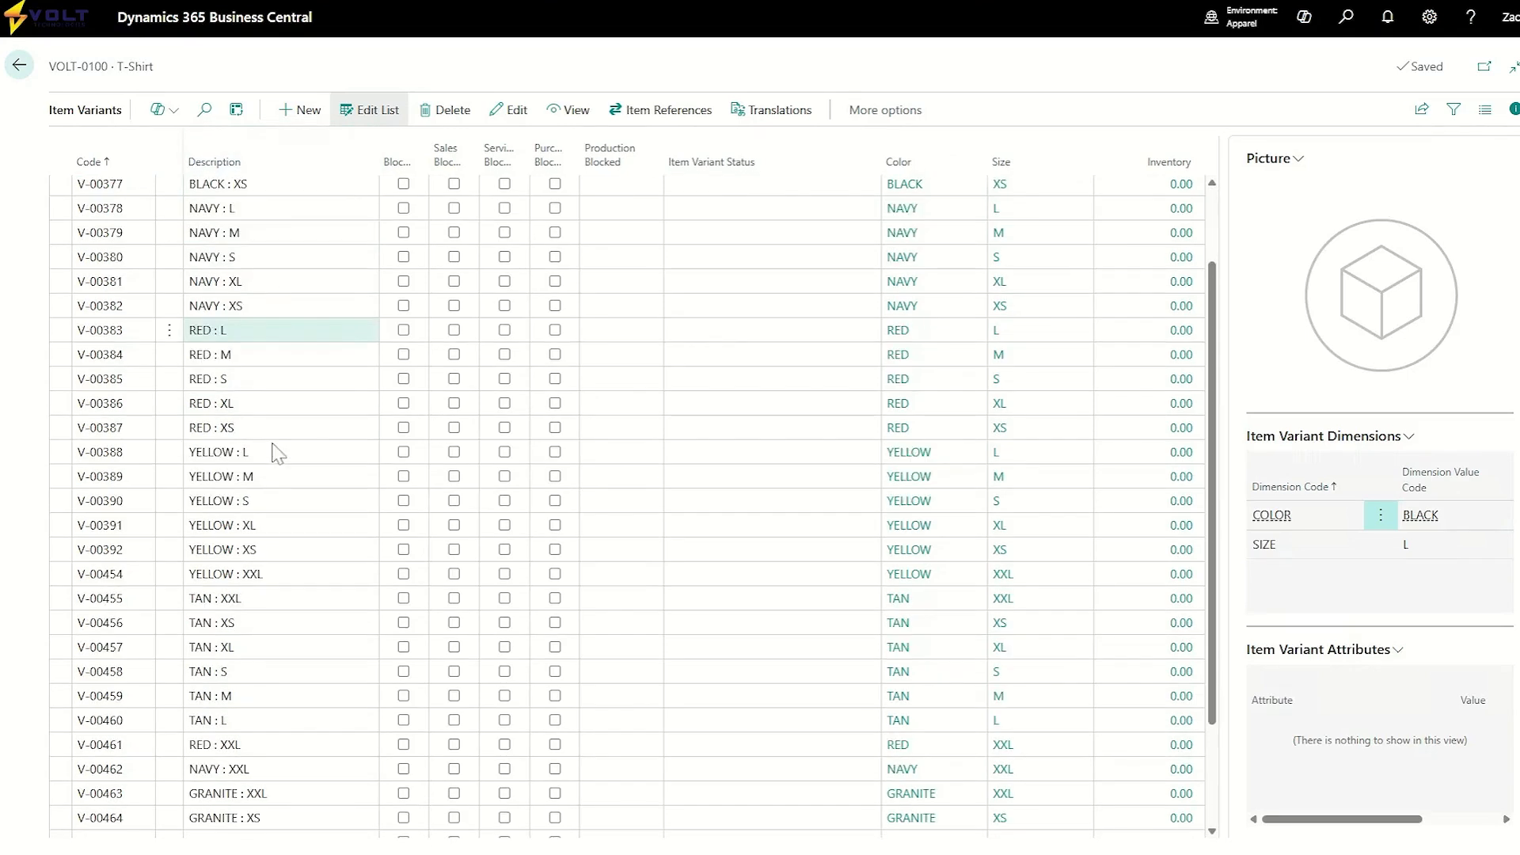
{"action": "scroll", "coordinate": [271, 460], "scroll_direction": "down", "scroll_amount": 2}
{"action": "scroll", "coordinate": [265, 333], "scroll_direction": "up", "scroll_amount": 5}
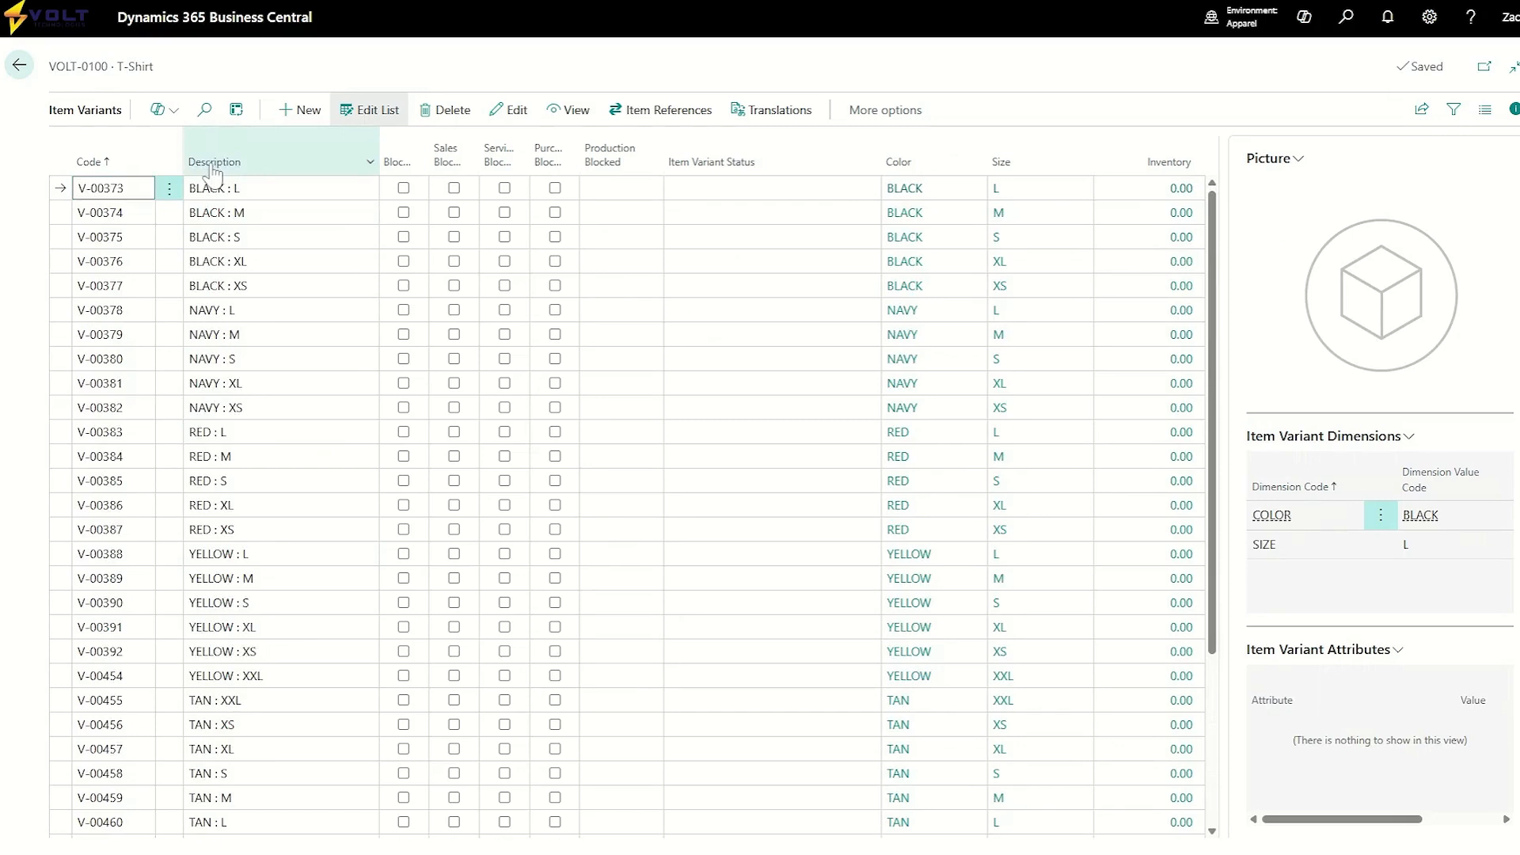
{"action": "left_click", "coordinate": [213, 164]}
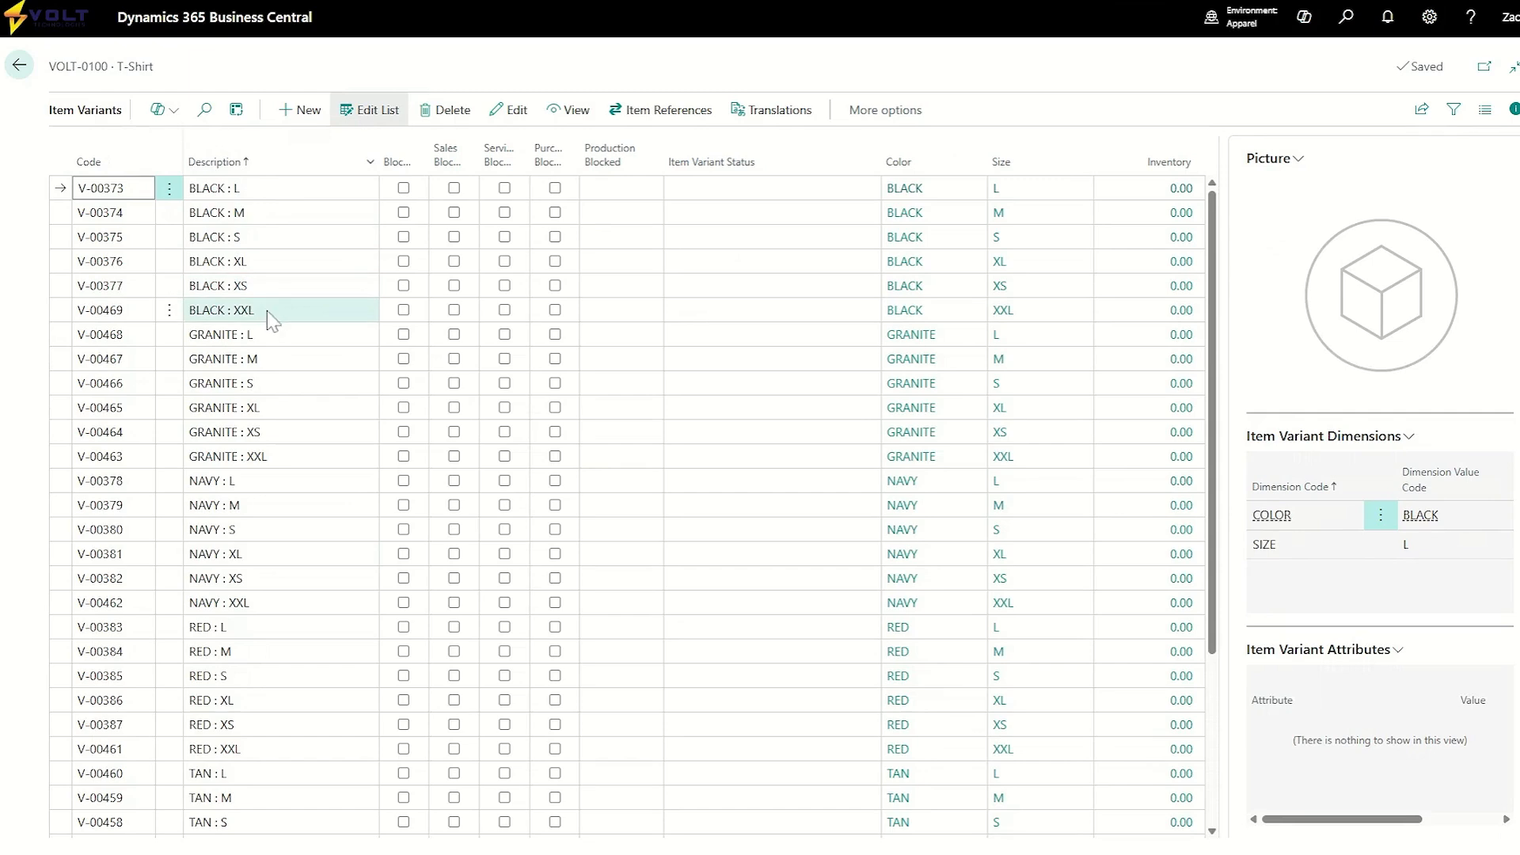
{"action": "scroll", "coordinate": [273, 430], "scroll_direction": "down", "scroll_amount": 3}
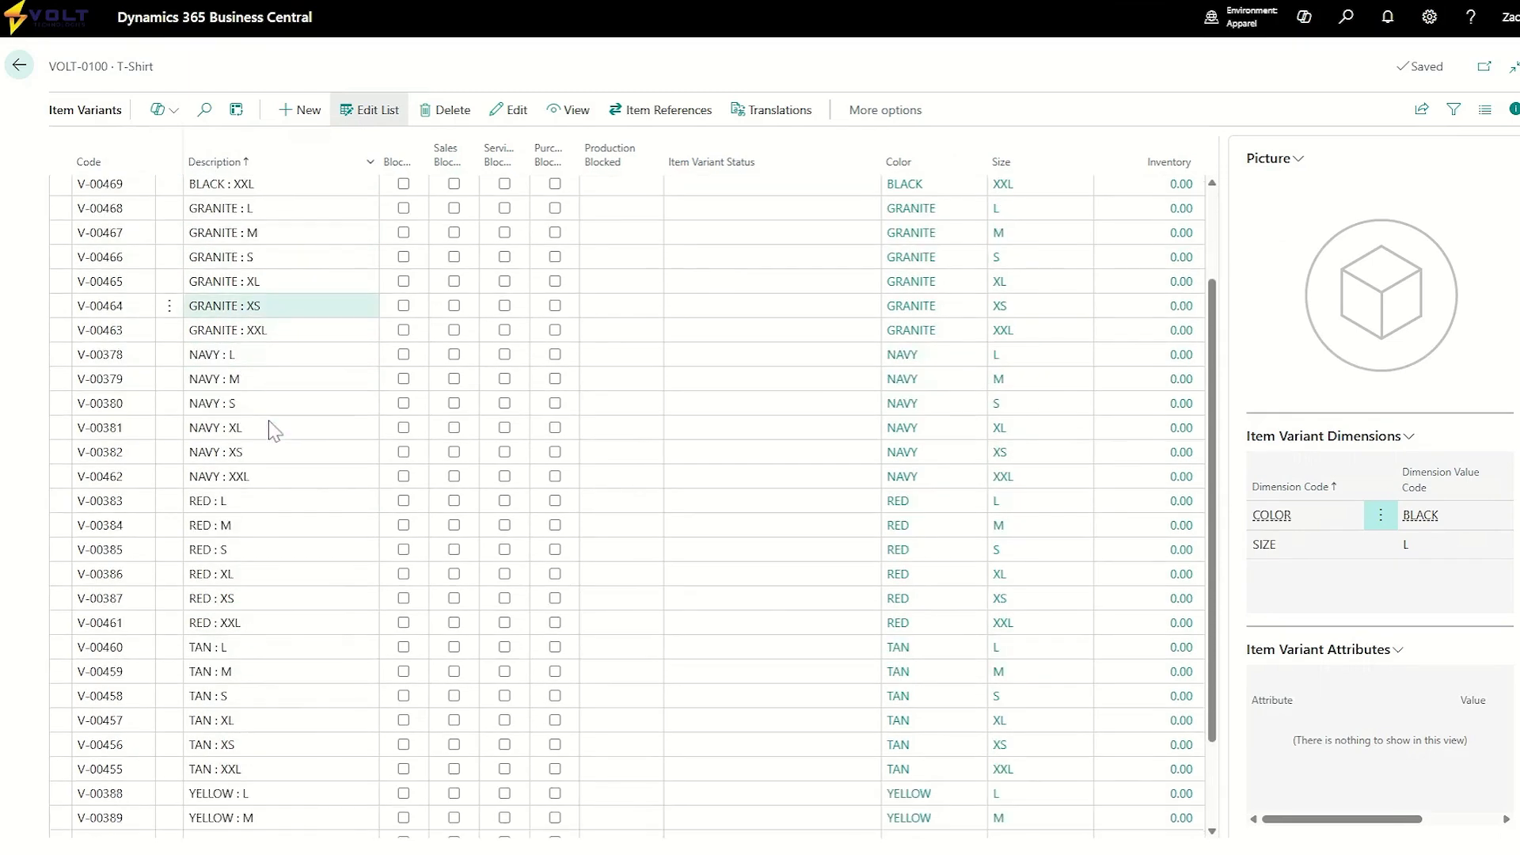
{"action": "scroll", "coordinate": [273, 430], "scroll_direction": "down", "scroll_amount": 3}
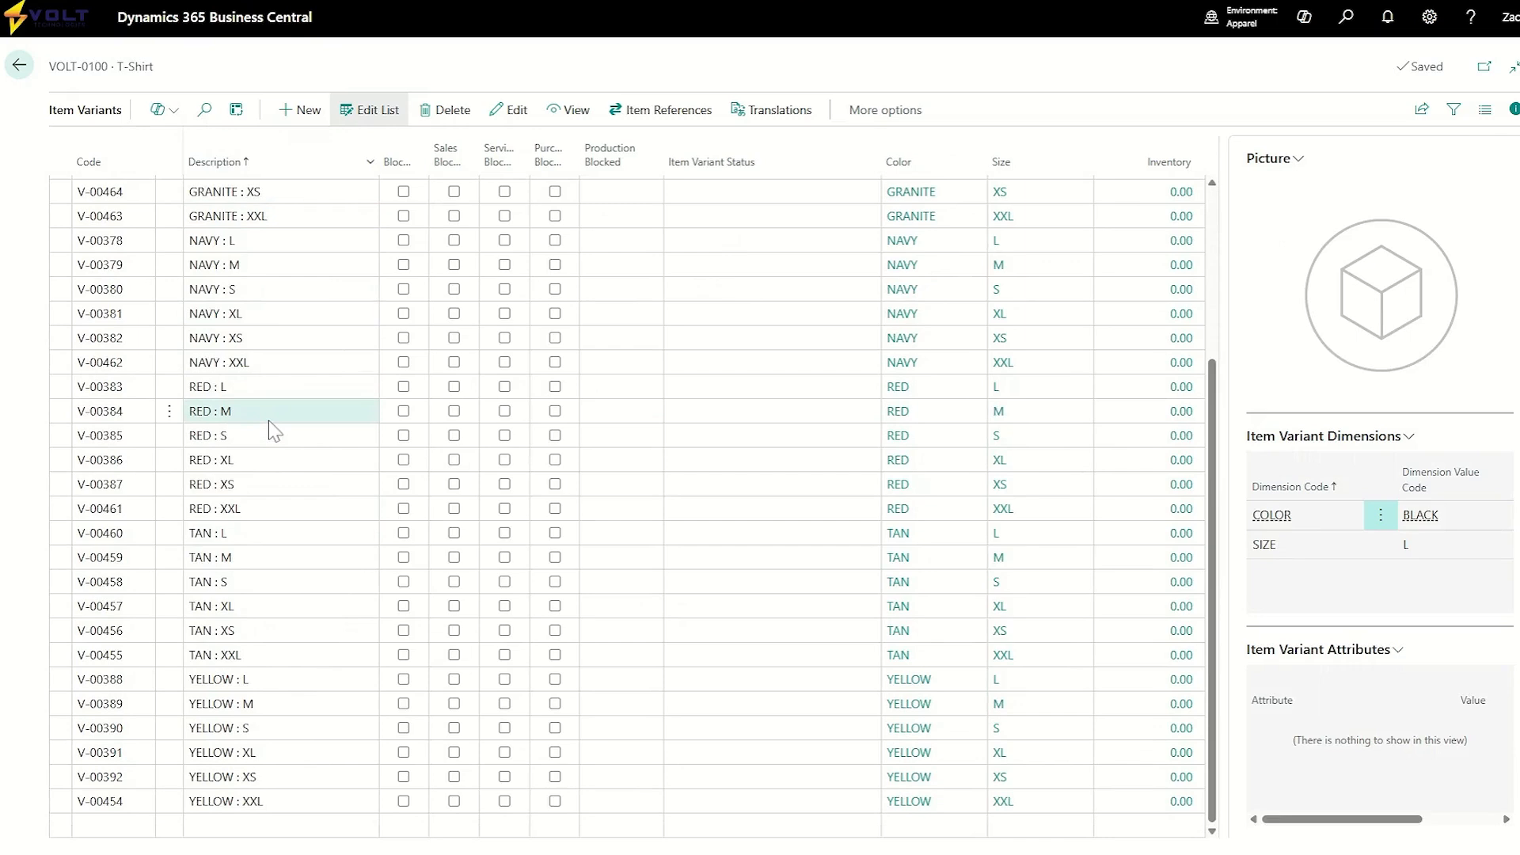